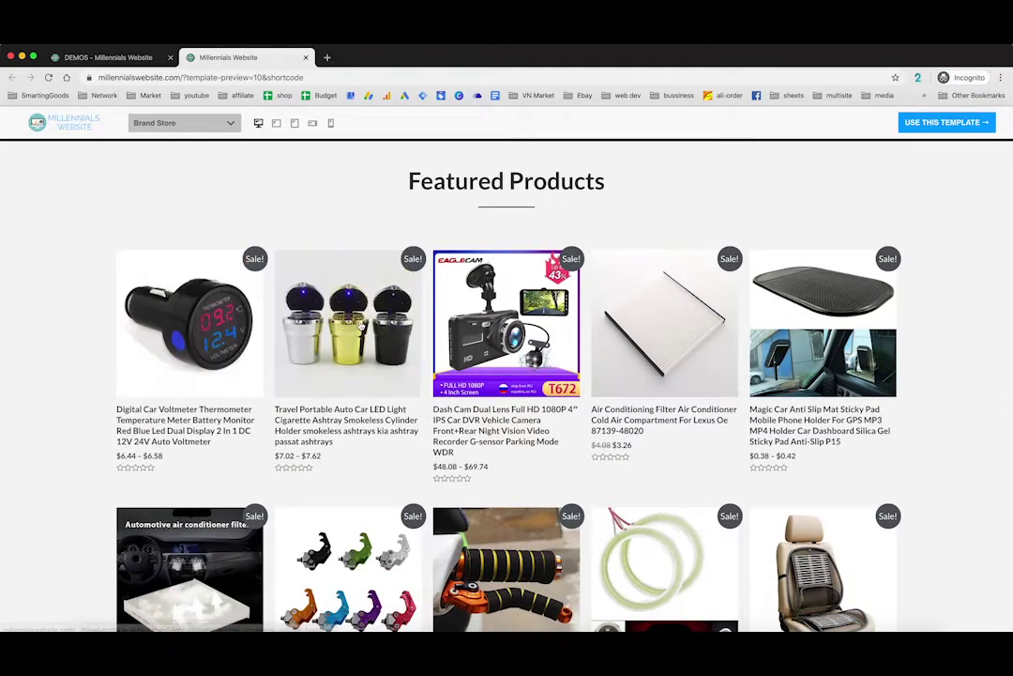
Step: Open the travel LED car ashtray product in the Brand Store preview and examine its images, options and description
{"action": "left_click", "coordinate": [358, 327]}
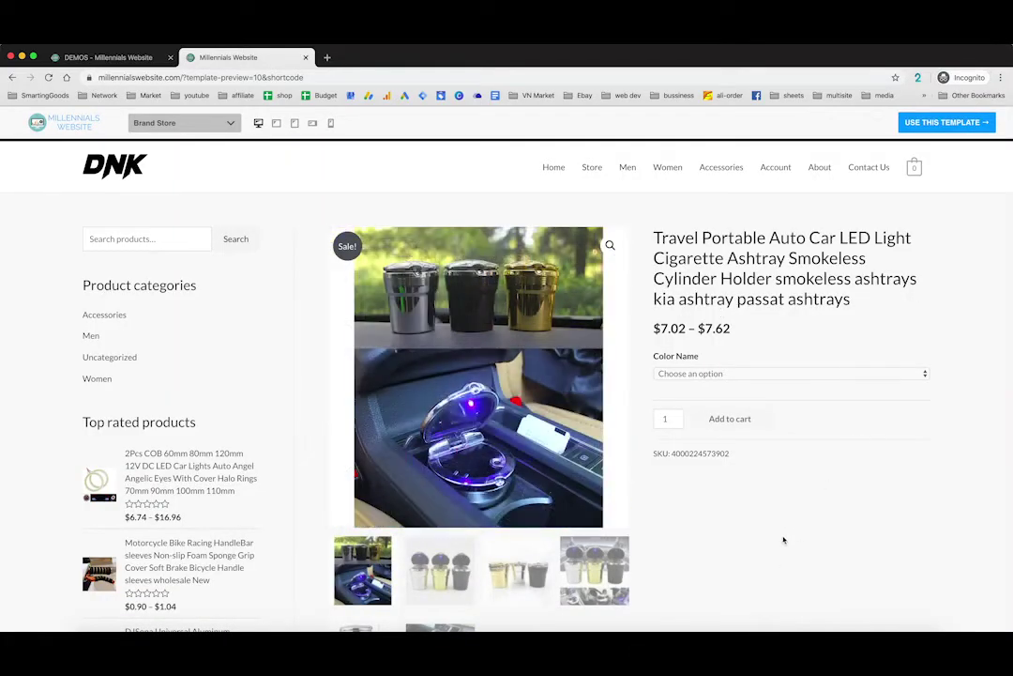
{"action": "scroll", "coordinate": [791, 490], "scroll_direction": "down", "scroll_amount": 1}
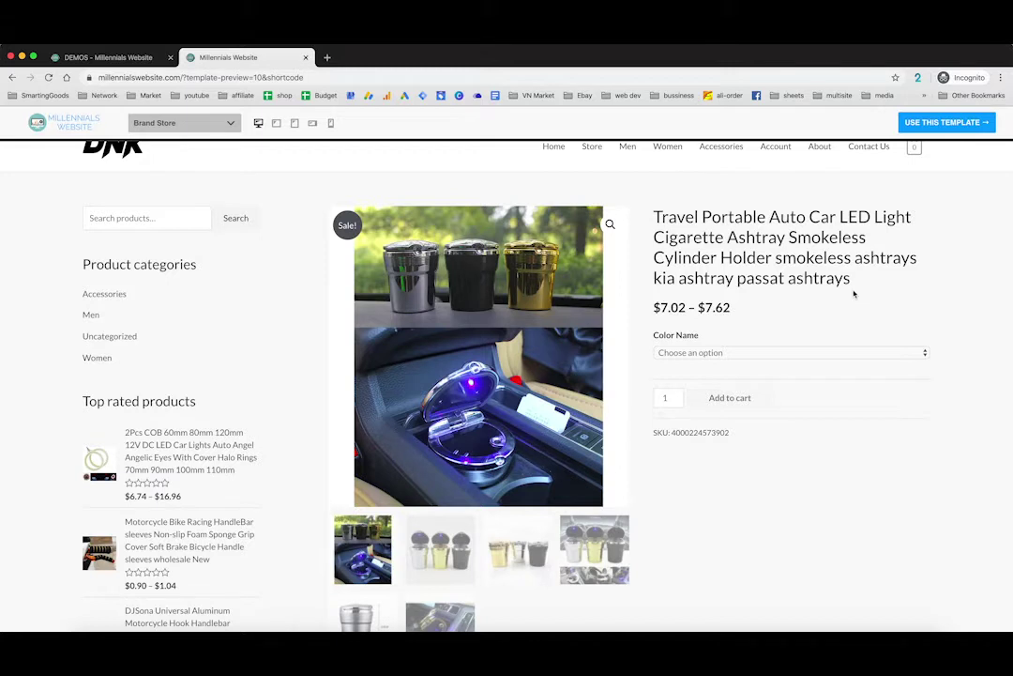
{"action": "scroll", "coordinate": [854, 294], "scroll_direction": "down", "scroll_amount": 1}
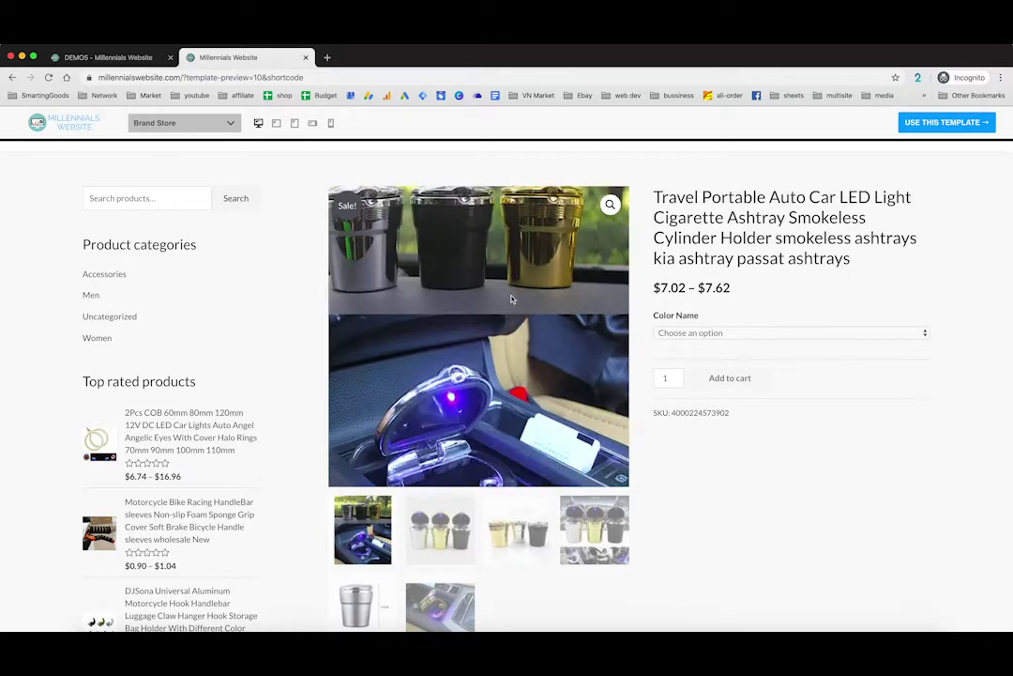
{"action": "scroll", "coordinate": [488, 310], "scroll_direction": "down", "scroll_amount": 5}
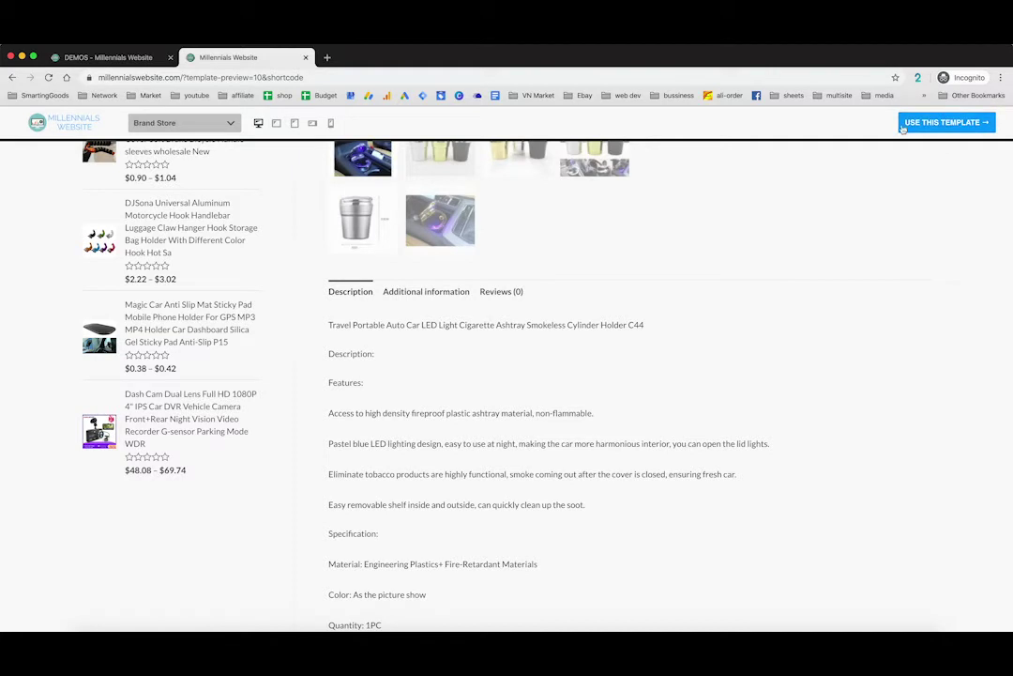
Step: Return to the available templates, select the Demo Store template and choose the monthly Ecommerce Starter plan
{"action": "left_click", "coordinate": [98, 55]}
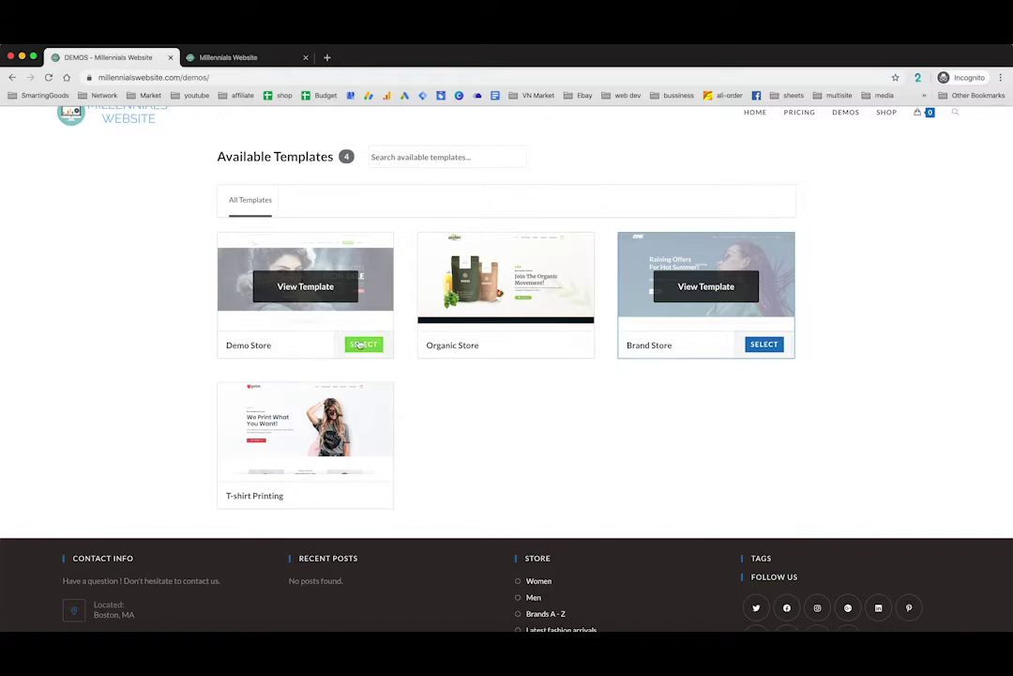
{"action": "left_click", "coordinate": [359, 345]}
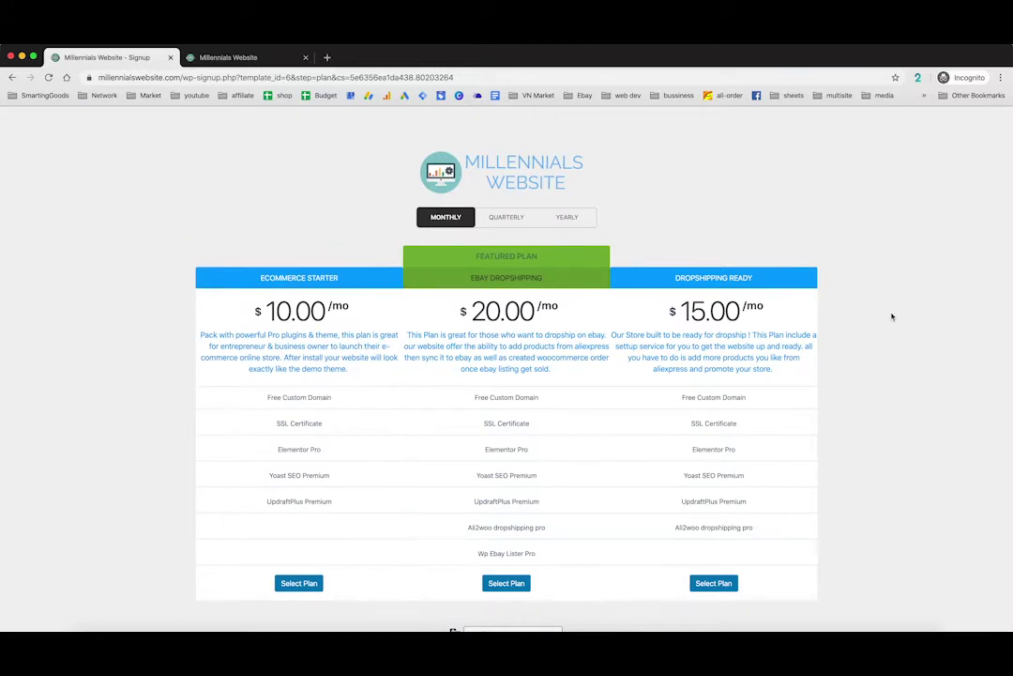
{"action": "scroll", "coordinate": [892, 316], "scroll_direction": "down", "scroll_amount": 1}
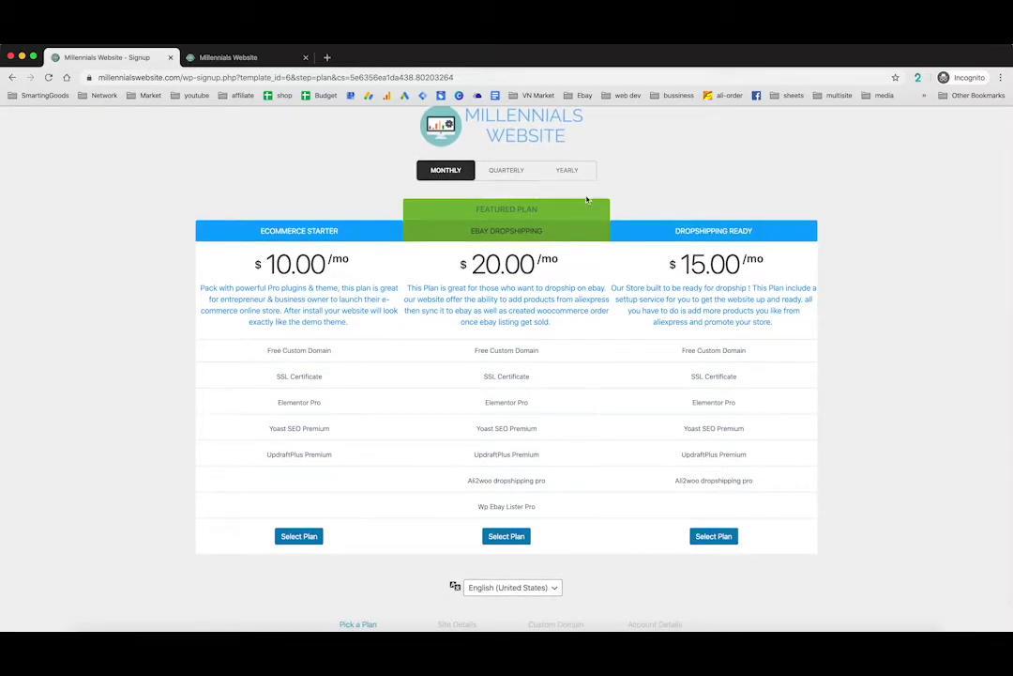
{"action": "scroll", "coordinate": [588, 199], "scroll_direction": "up", "scroll_amount": 1}
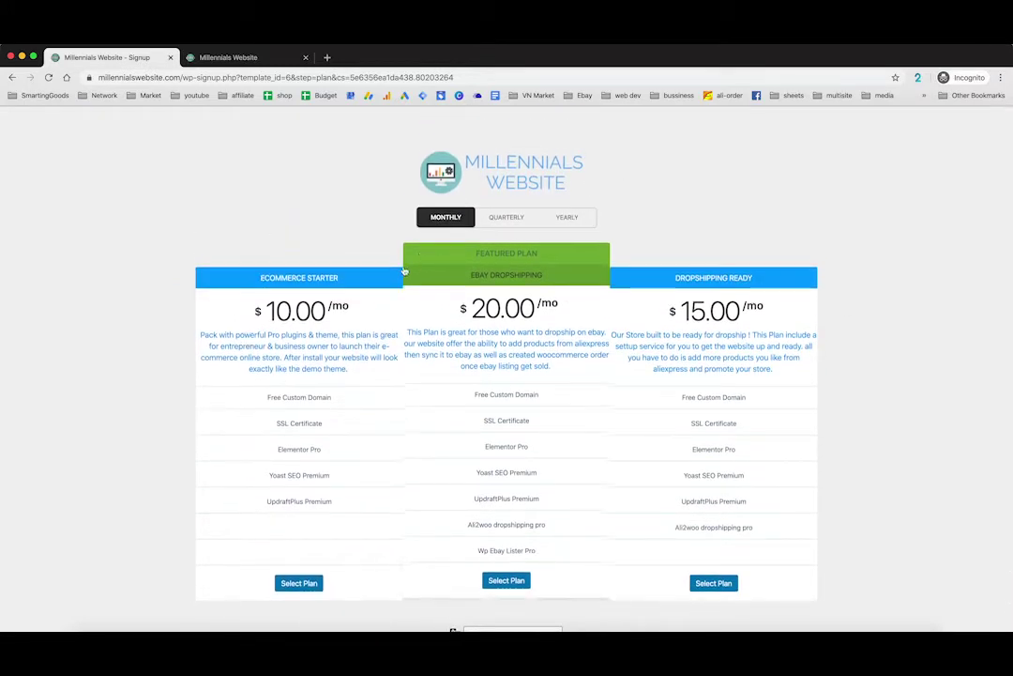
{"action": "scroll", "coordinate": [292, 220], "scroll_direction": "down", "scroll_amount": 1}
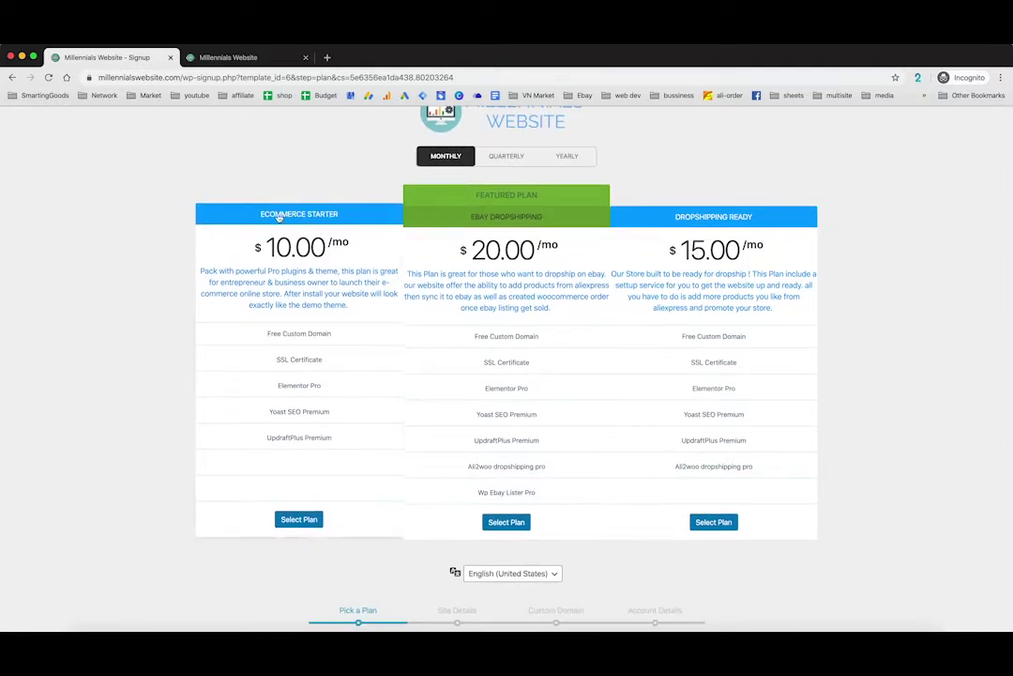
{"action": "scroll", "coordinate": [319, 177], "scroll_direction": "up", "scroll_amount": 1}
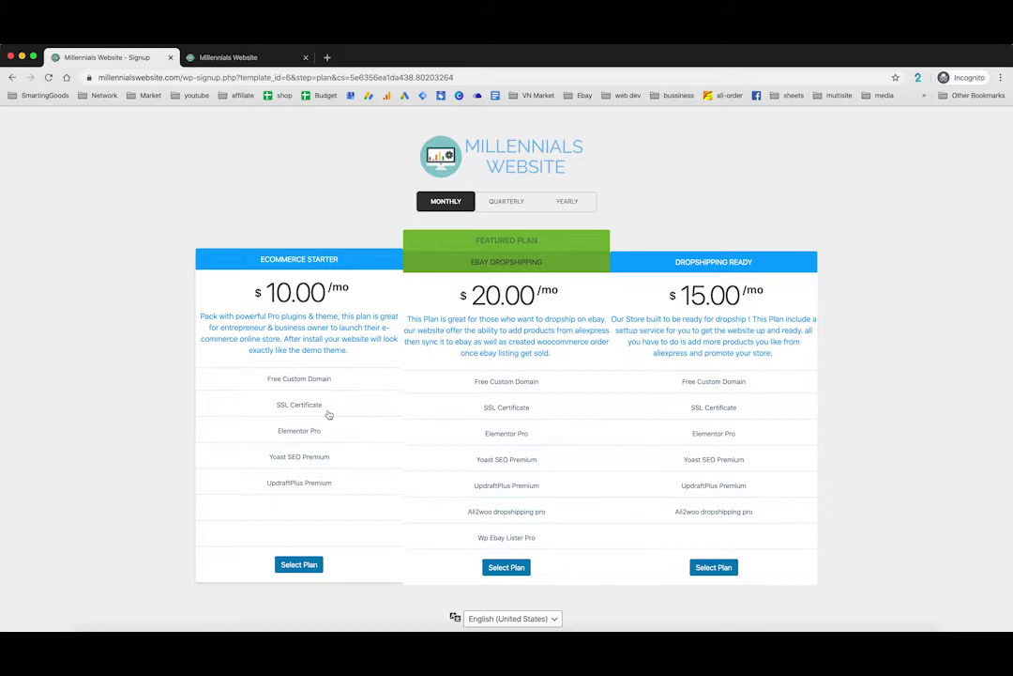
{"action": "left_click", "coordinate": [299, 565]}
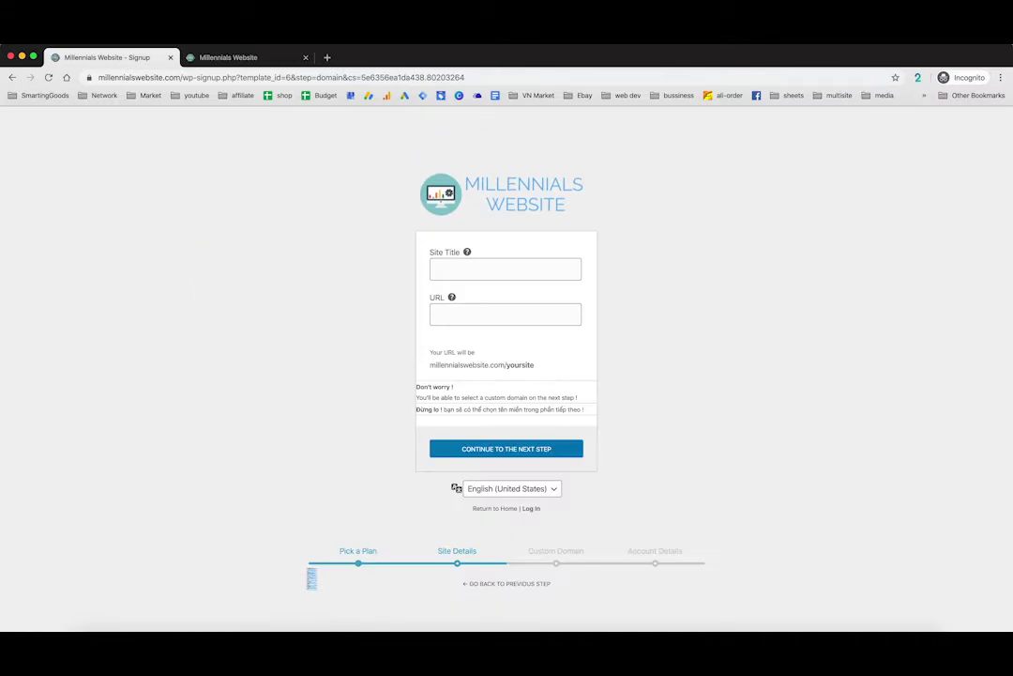
Step: Set the site title to "demo store" and the URL to "bostonstore", and submit the site details
{"action": "left_click", "coordinate": [485, 274]}
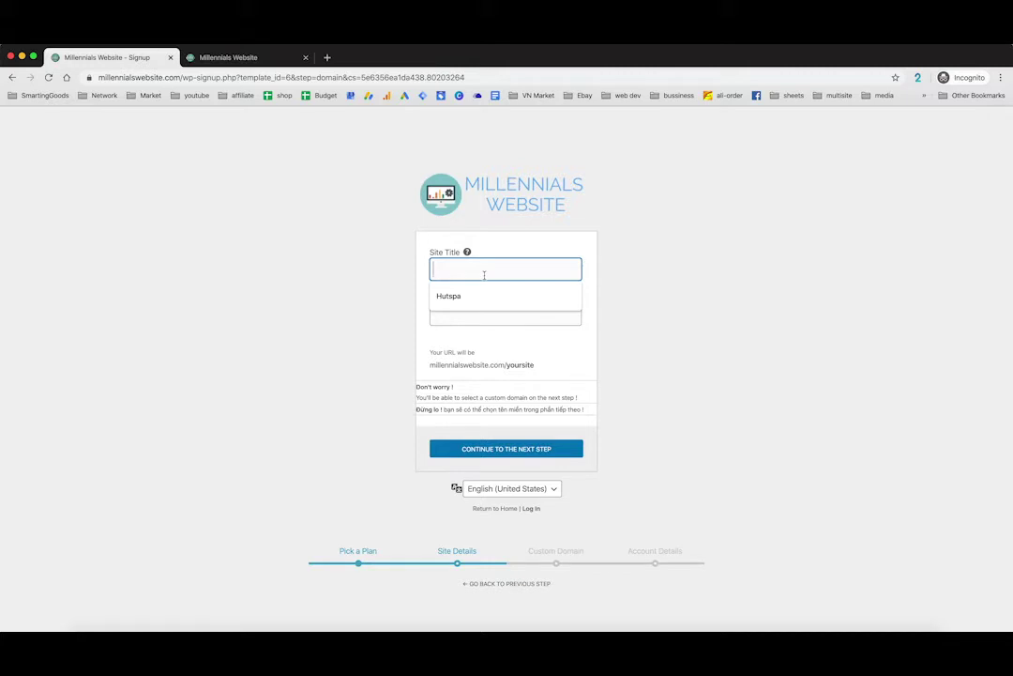
{"action": "type", "text": "demo store"}
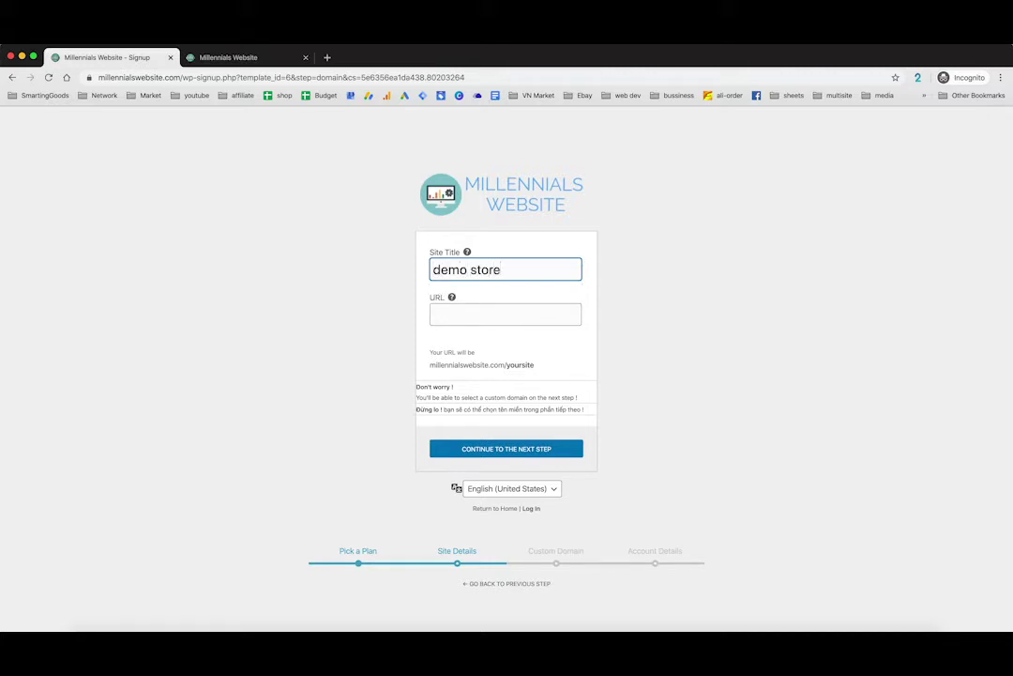
{"action": "left_click", "coordinate": [508, 312]}
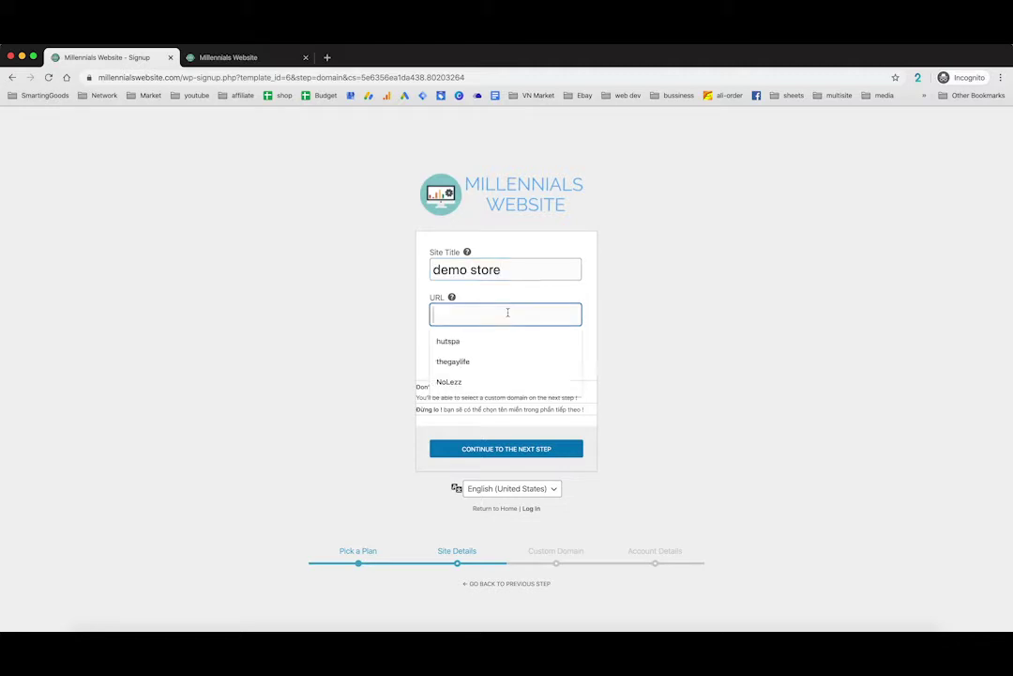
{"action": "left_click", "coordinate": [606, 319]}
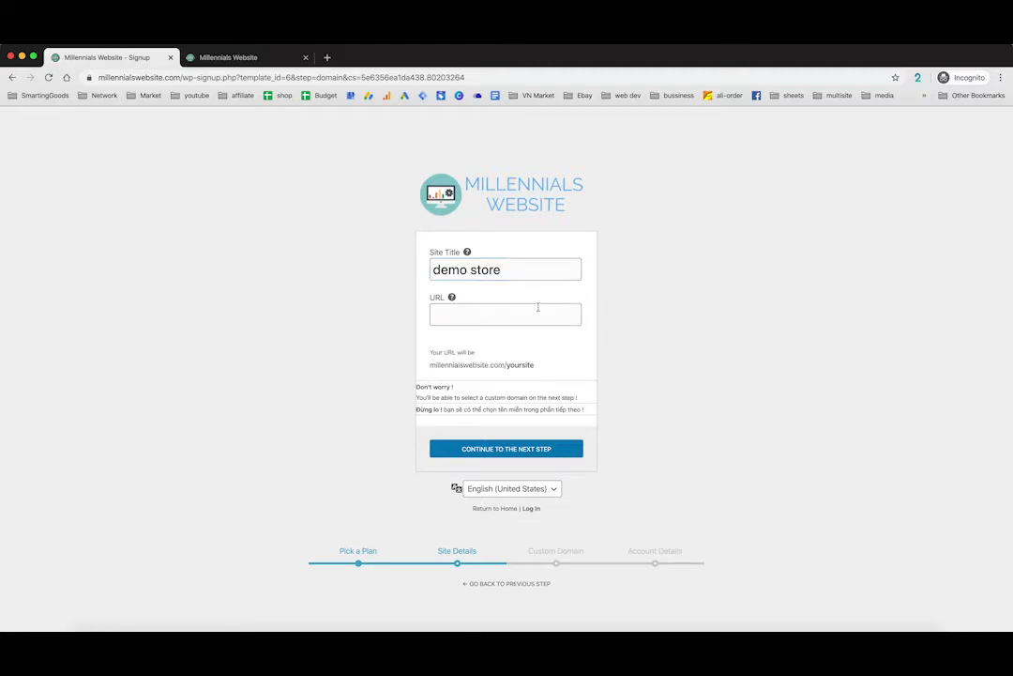
{"action": "left_click", "coordinate": [508, 315]}
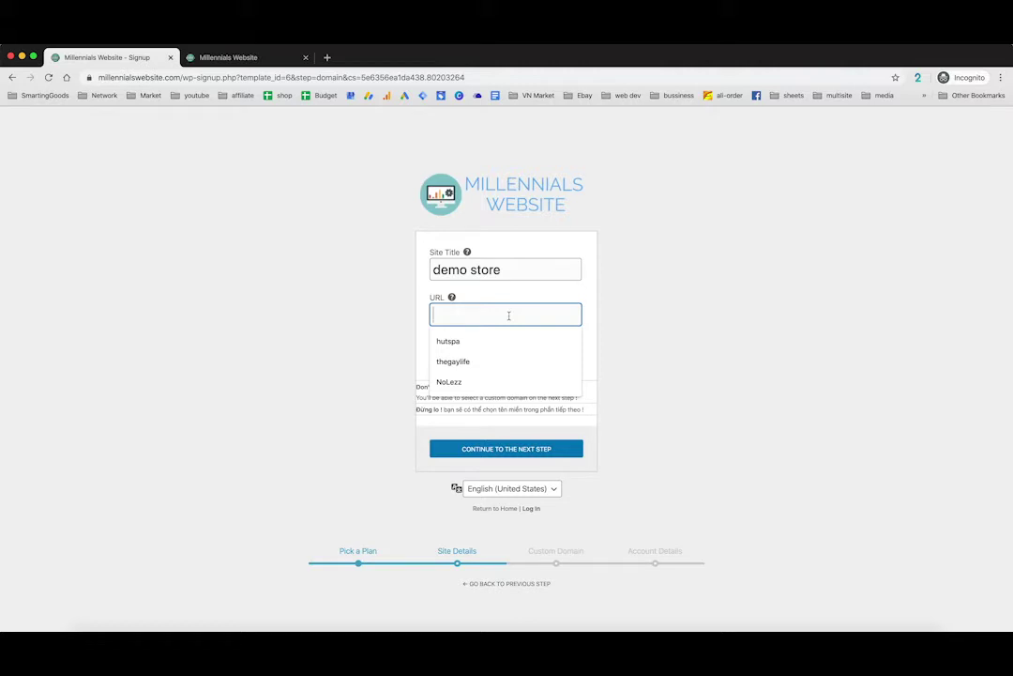
{"action": "type", "text": "bostonstore"}
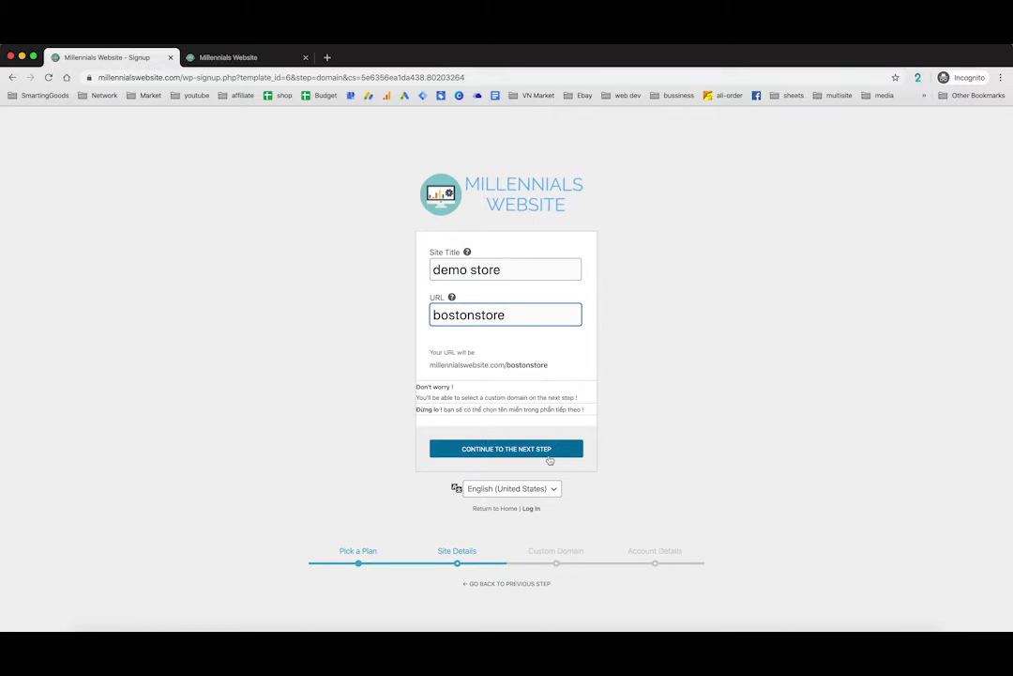
{"action": "left_click", "coordinate": [551, 459]}
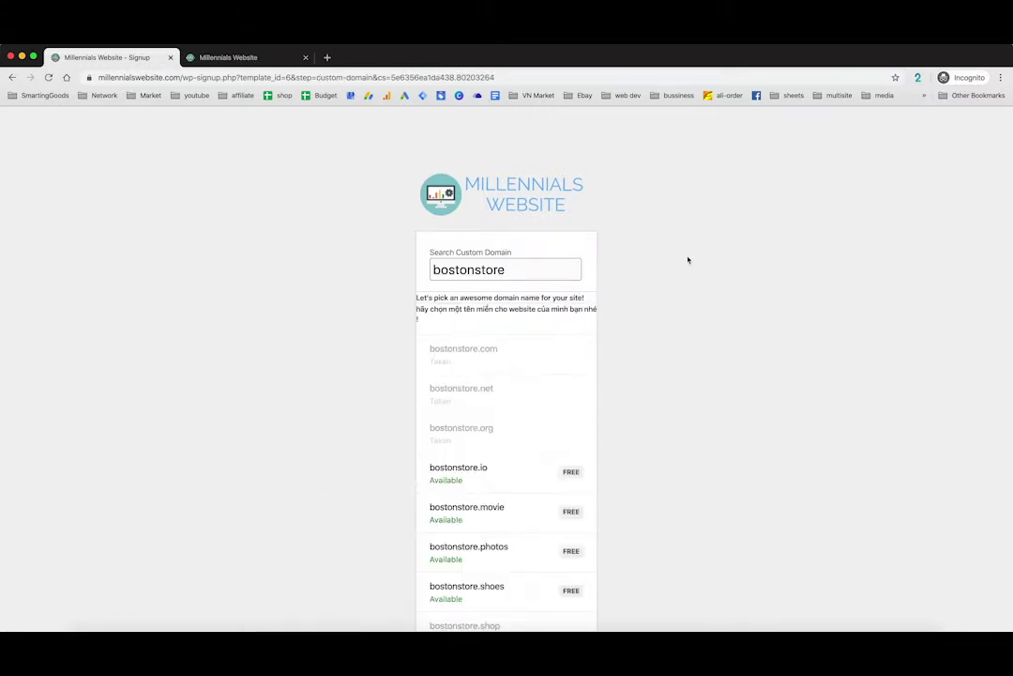
Step: Review the offered bostonstore domain names and skip the custom domain selection
{"action": "scroll", "coordinate": [688, 260], "scroll_direction": "down", "scroll_amount": 1}
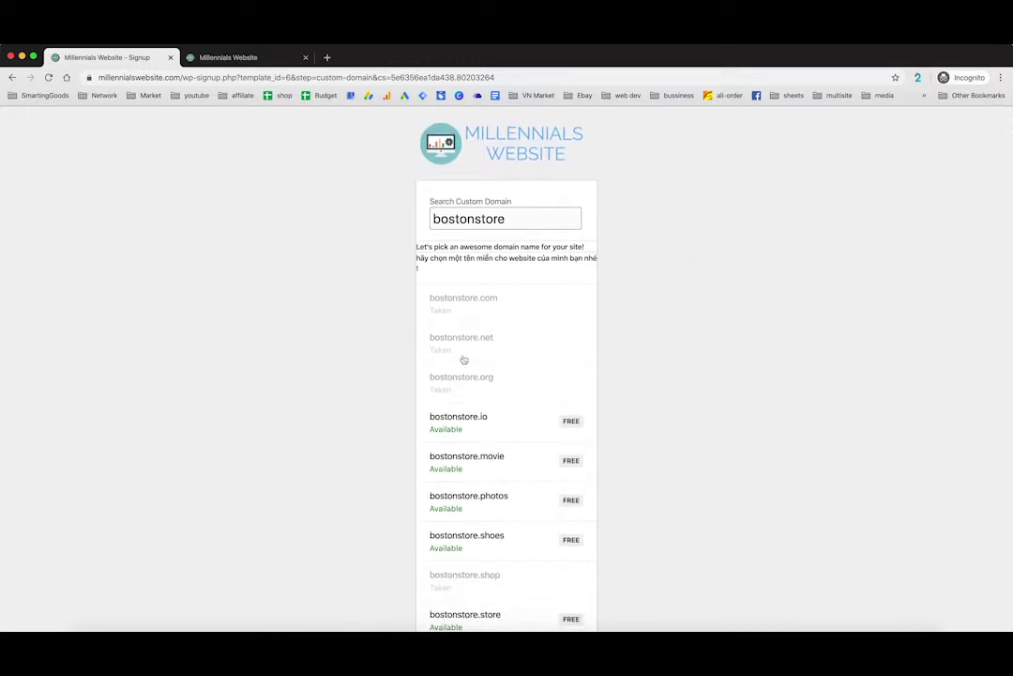
{"action": "scroll", "coordinate": [706, 464], "scroll_direction": "down", "scroll_amount": 2}
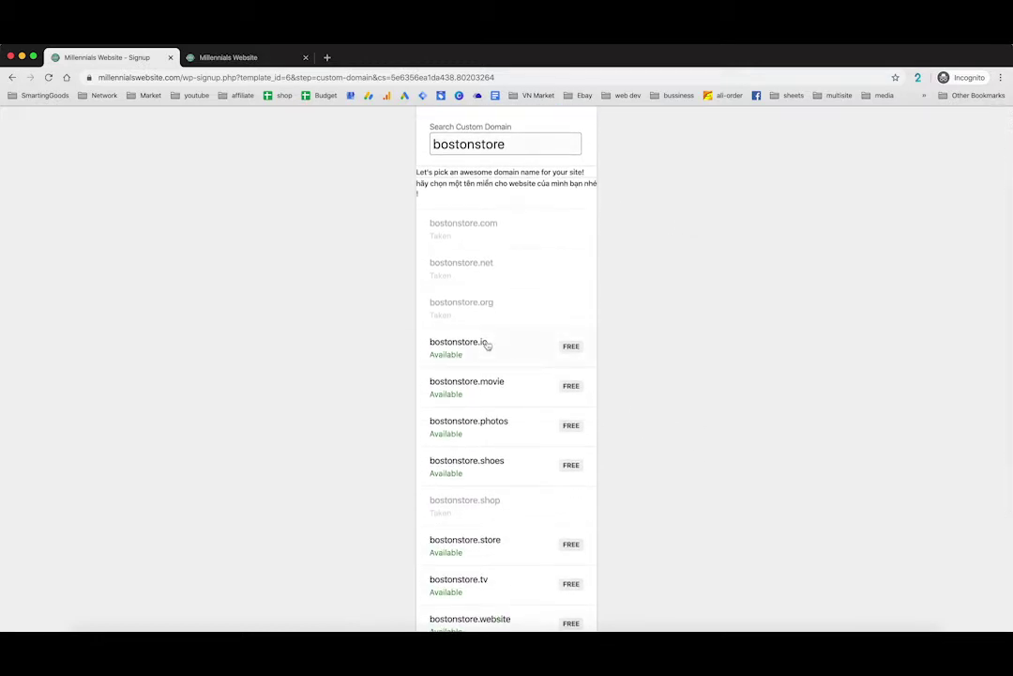
{"action": "scroll", "coordinate": [631, 326], "scroll_direction": "down", "scroll_amount": 2}
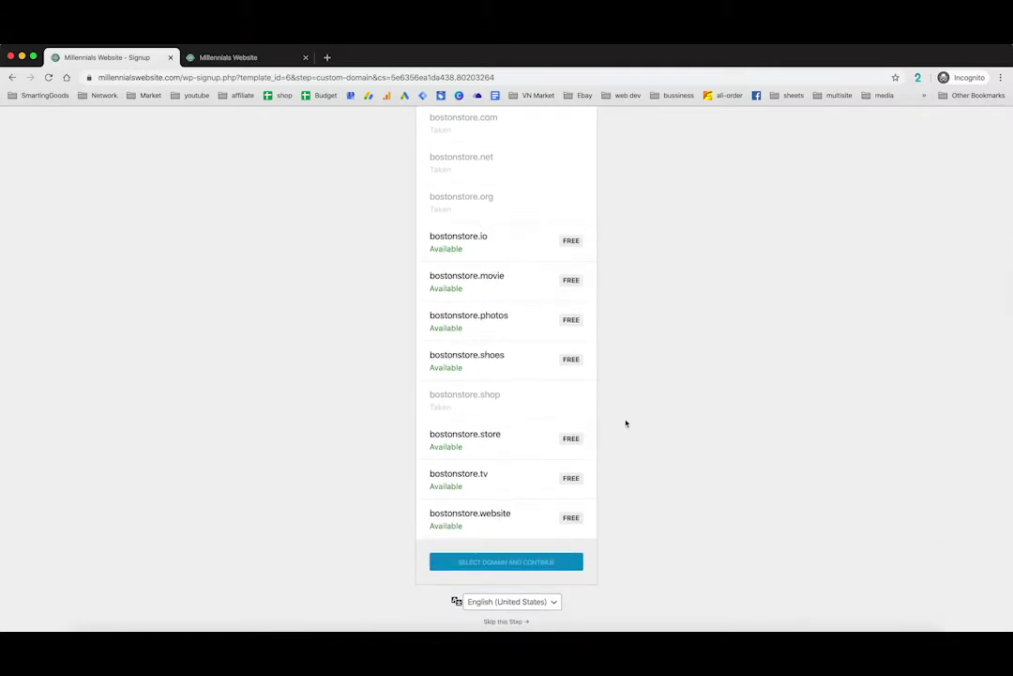
{"action": "scroll", "coordinate": [617, 470], "scroll_direction": "down", "scroll_amount": 2}
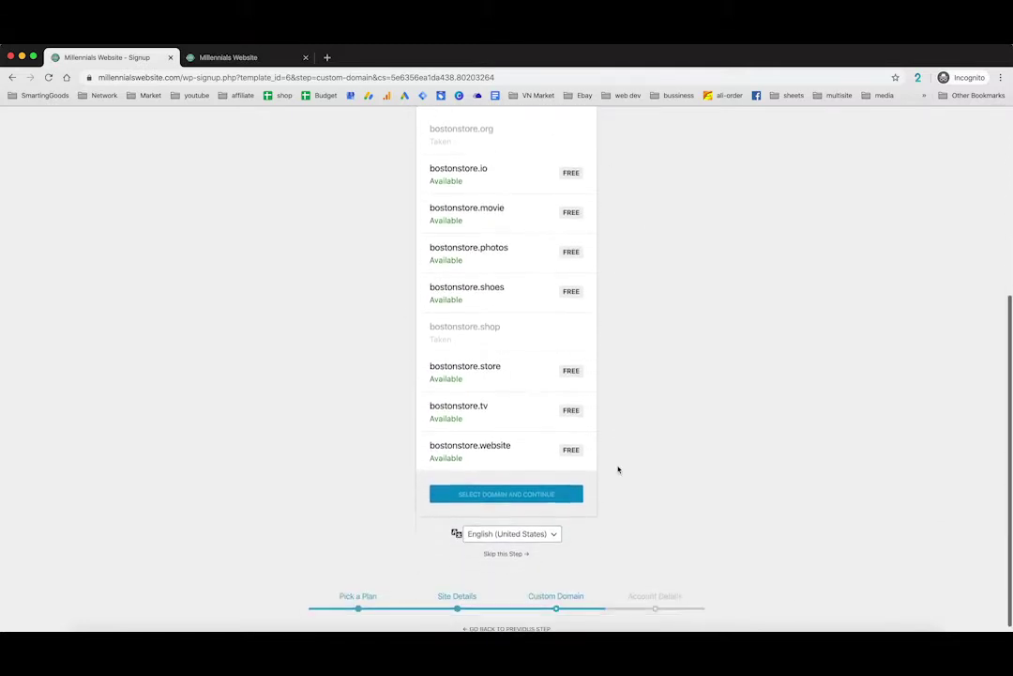
{"action": "left_click", "coordinate": [505, 554]}
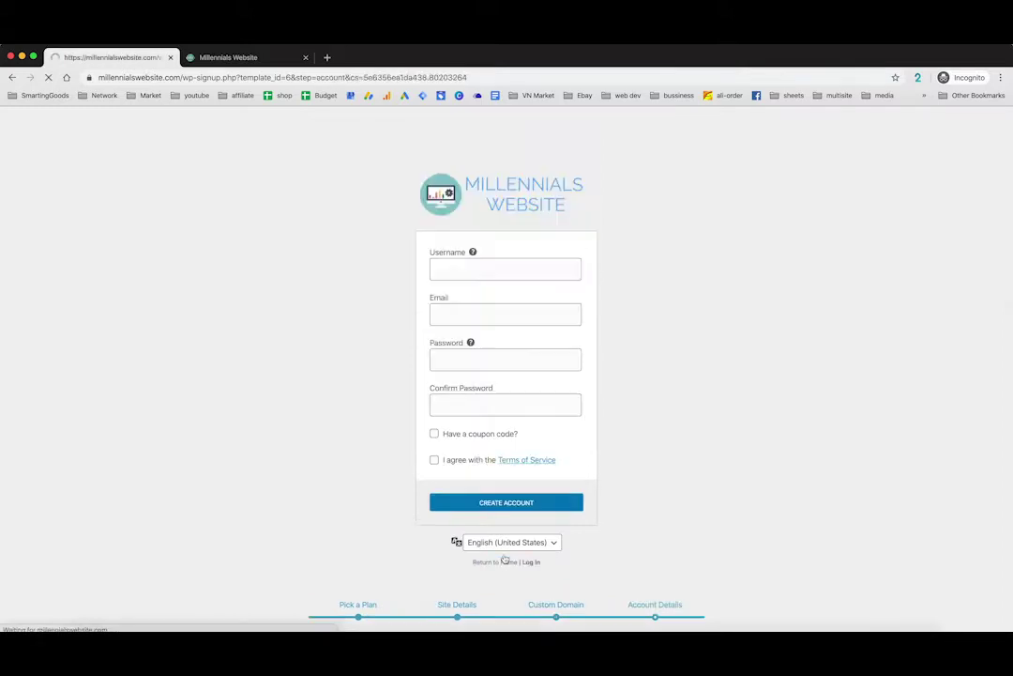
{"action": "scroll", "coordinate": [712, 429], "scroll_direction": "down", "scroll_amount": 2}
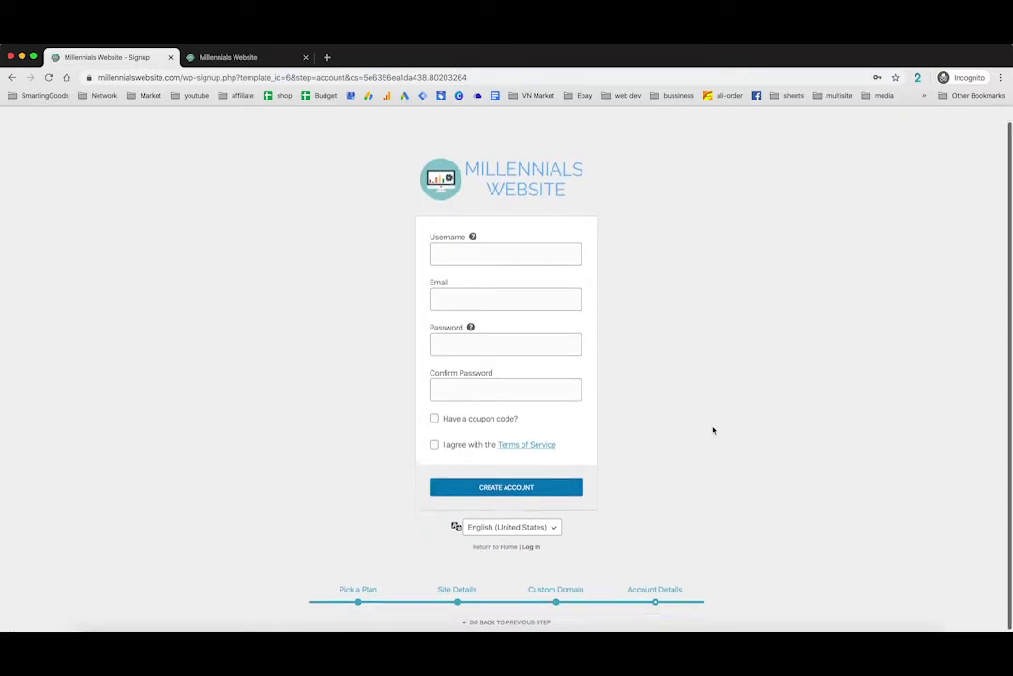
{"action": "left_click", "coordinate": [538, 253]}
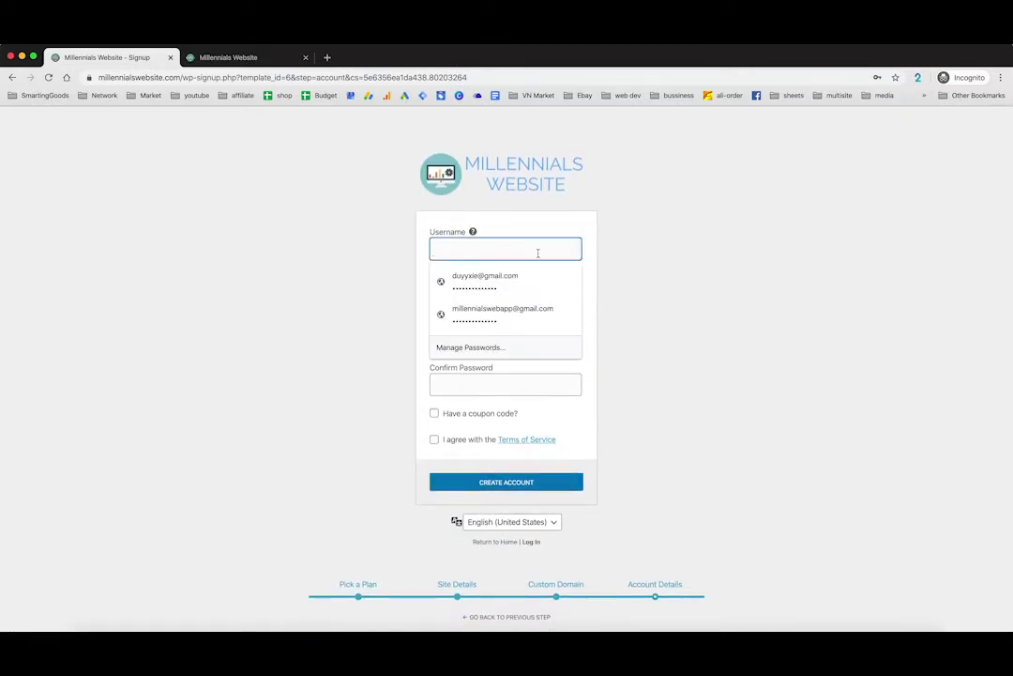
{"action": "left_click", "coordinate": [657, 266]}
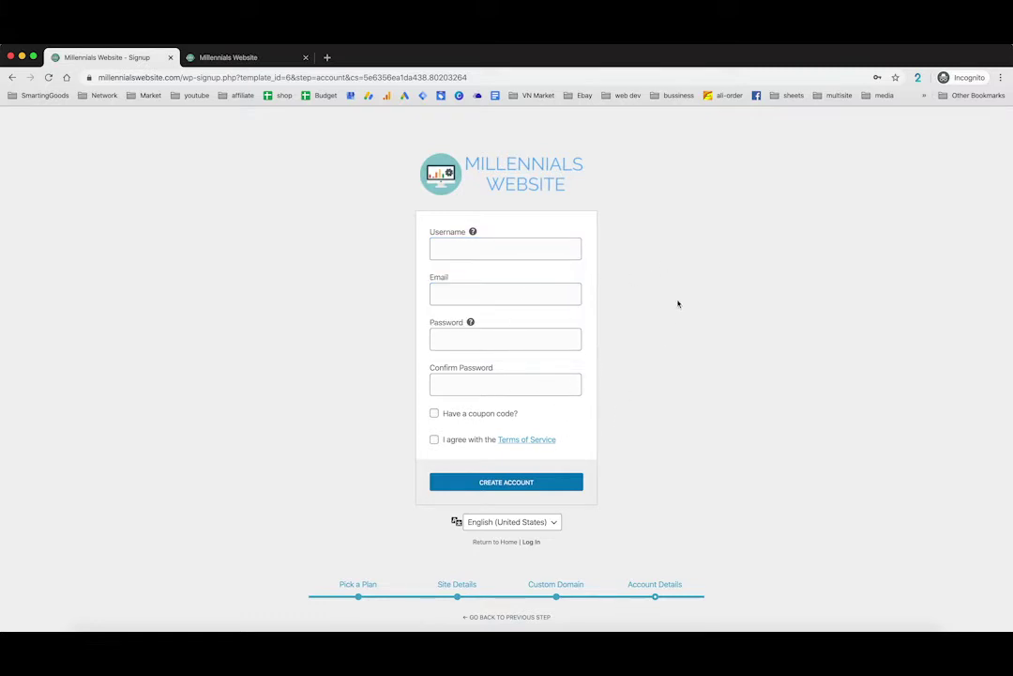
{"action": "left_click", "coordinate": [531, 246]}
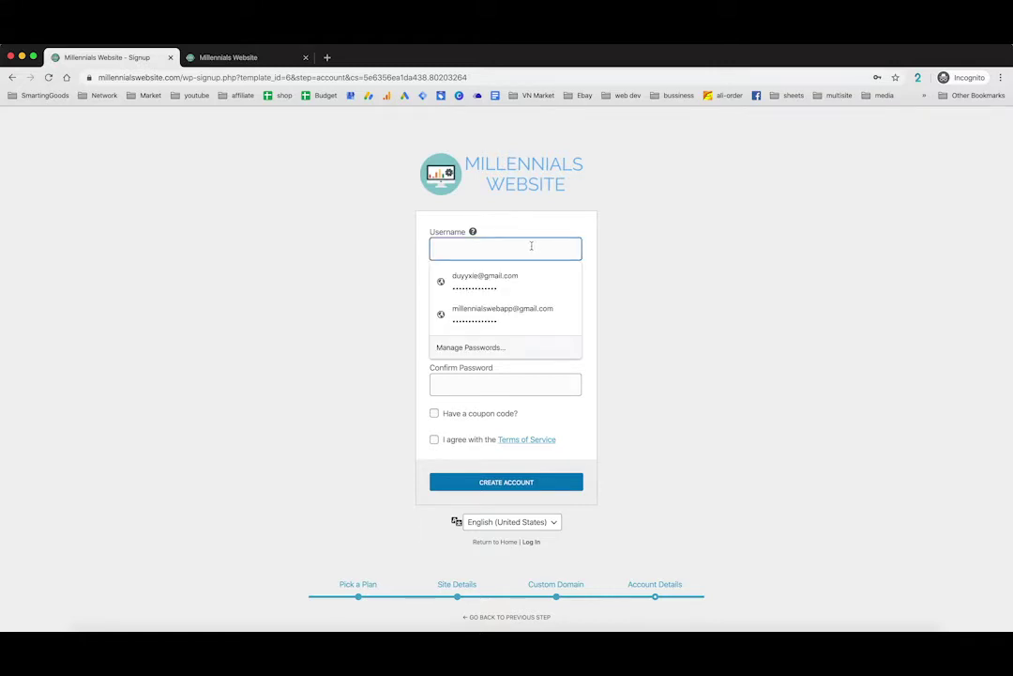
{"action": "left_click", "coordinate": [709, 246]}
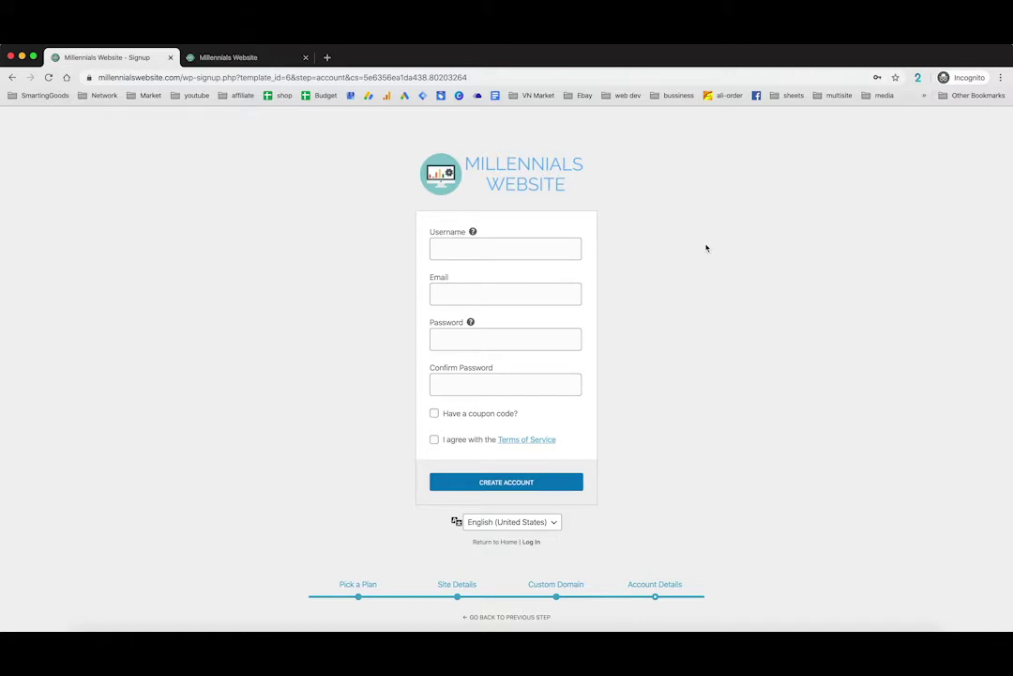
Step: Enter "bostonstore" as the username, fill in the account e-mail and accept the Terms of Service
{"action": "left_click", "coordinate": [570, 250]}
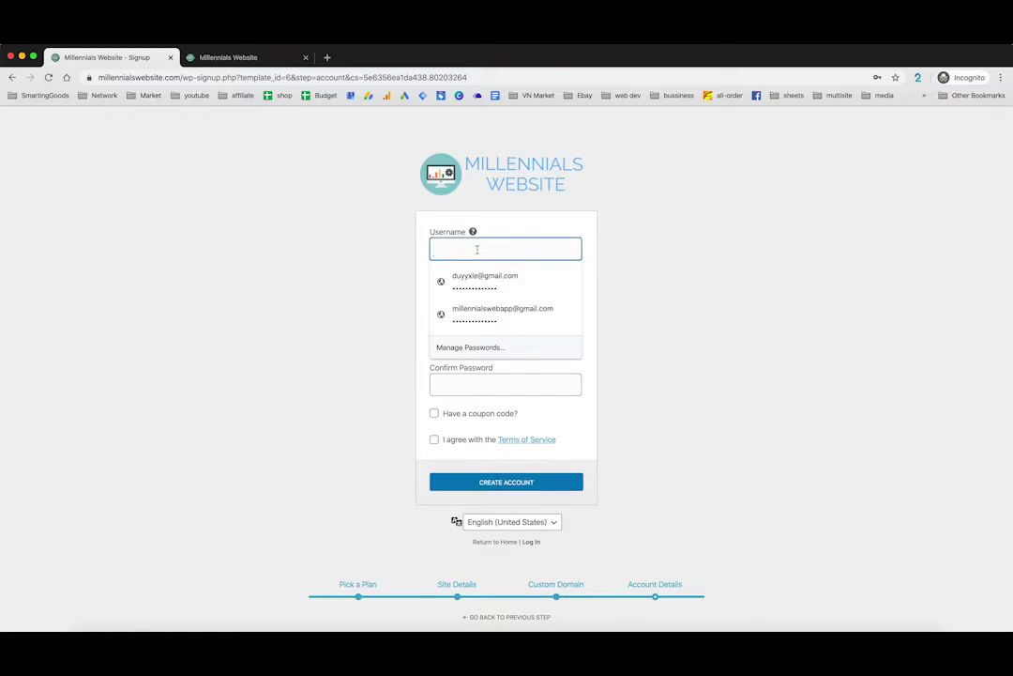
{"action": "left_click", "coordinate": [645, 253]}
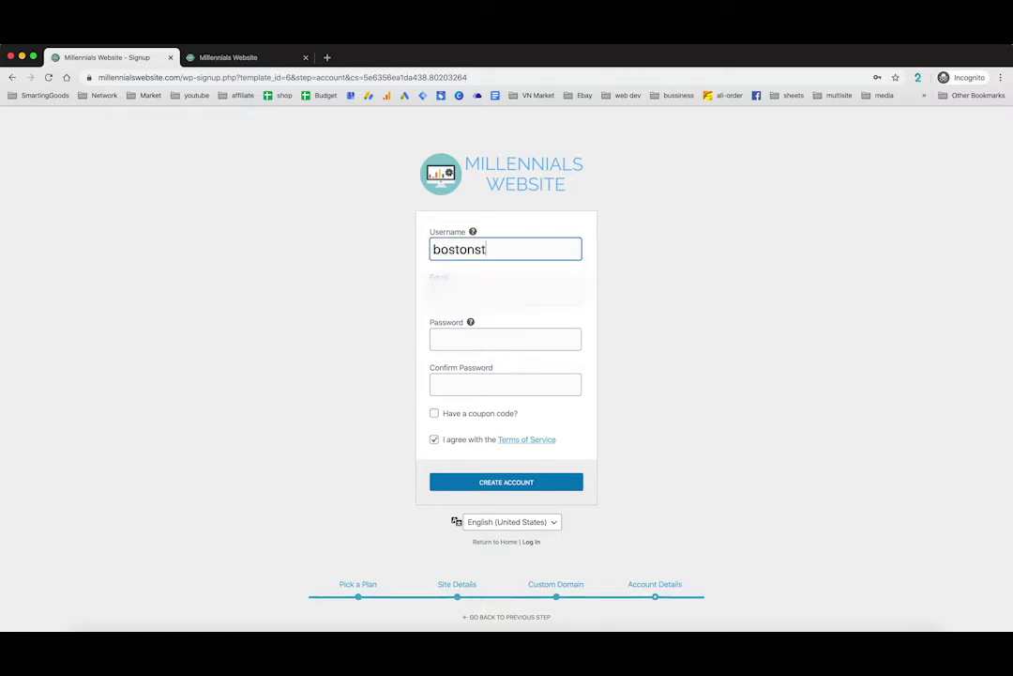
{"action": "type", "text": "ore"}
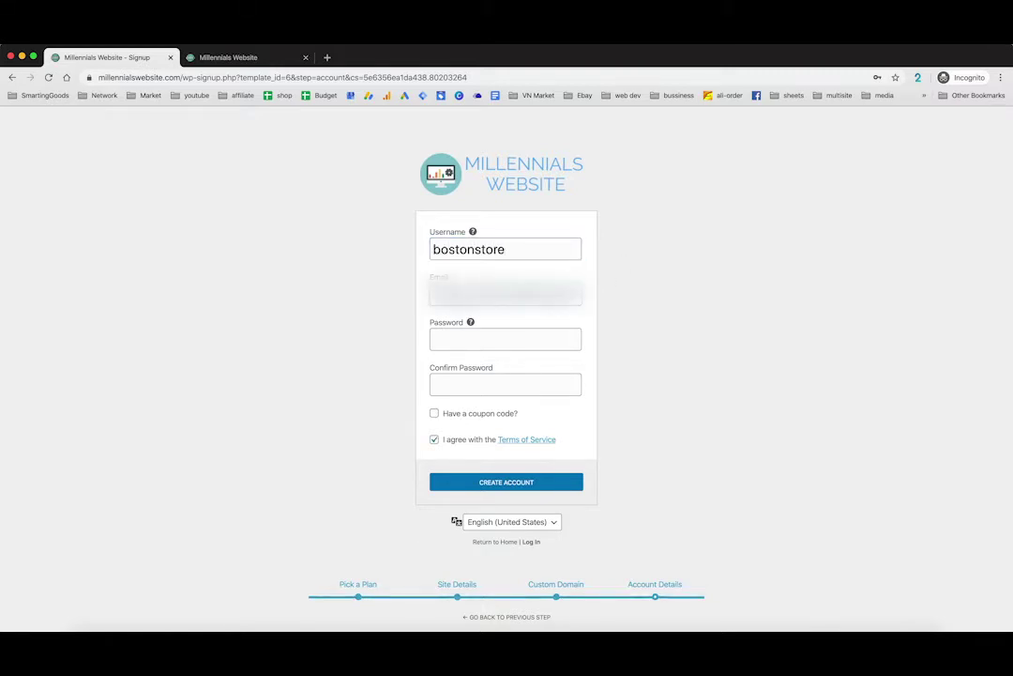
Step: Enter and confirm the account password, and create the account without a coupon code
{"action": "key", "text": "Tab"}
{"action": "type", "text": "•••••••••••••"}
{"action": "key", "text": "Tab"}
{"action": "type", "text": "••••••"}
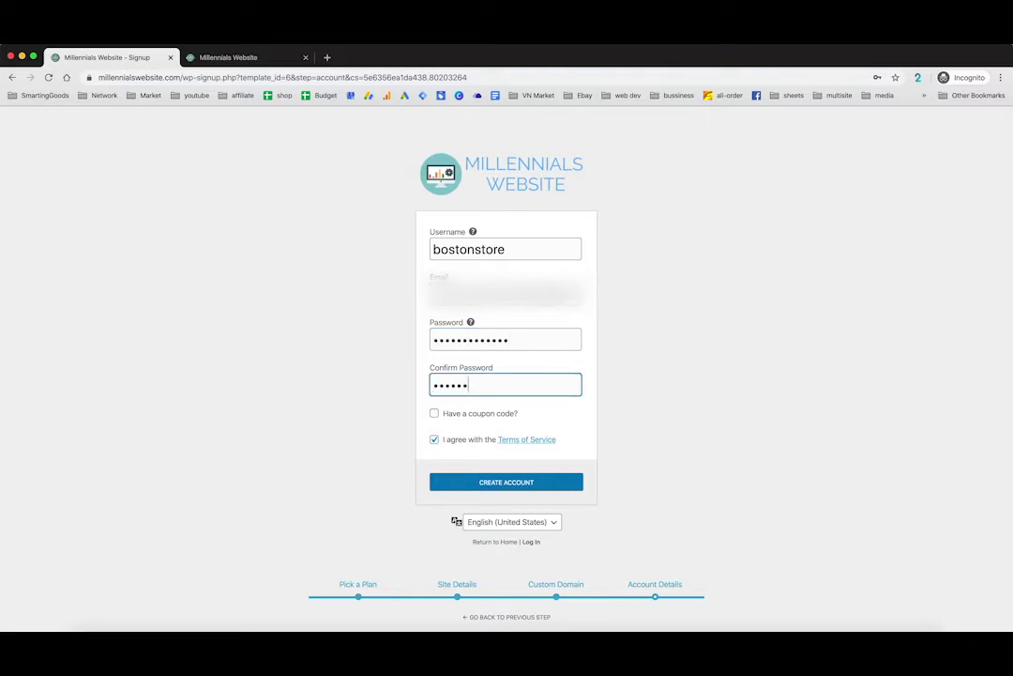
{"action": "type", "text": "•••••••"}
{"action": "left_click", "coordinate": [433, 414]}
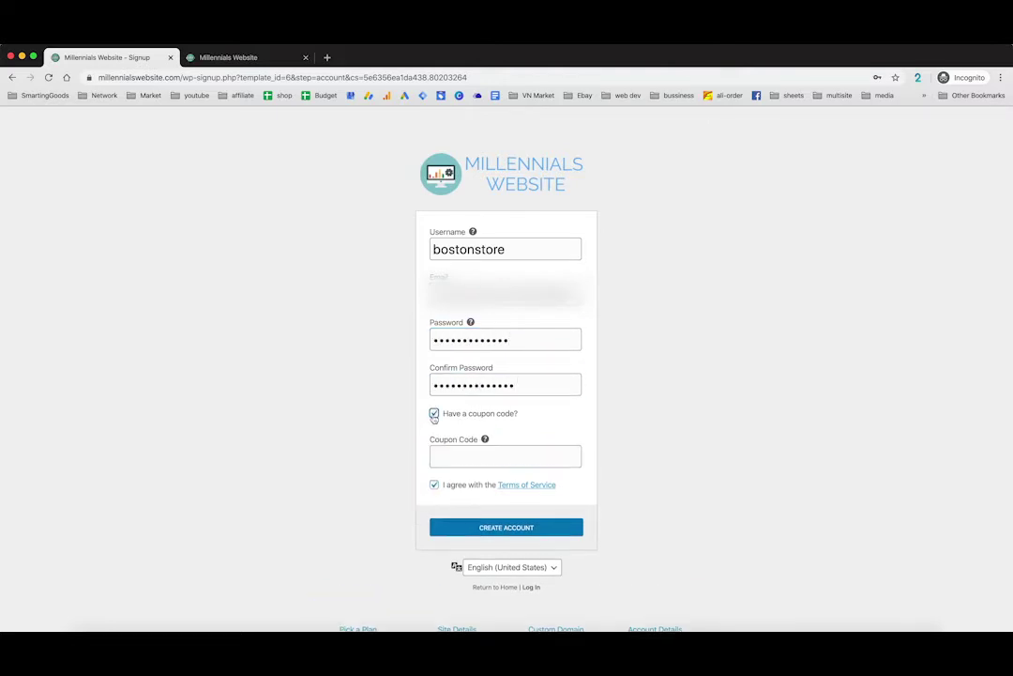
{"action": "left_click", "coordinate": [434, 414]}
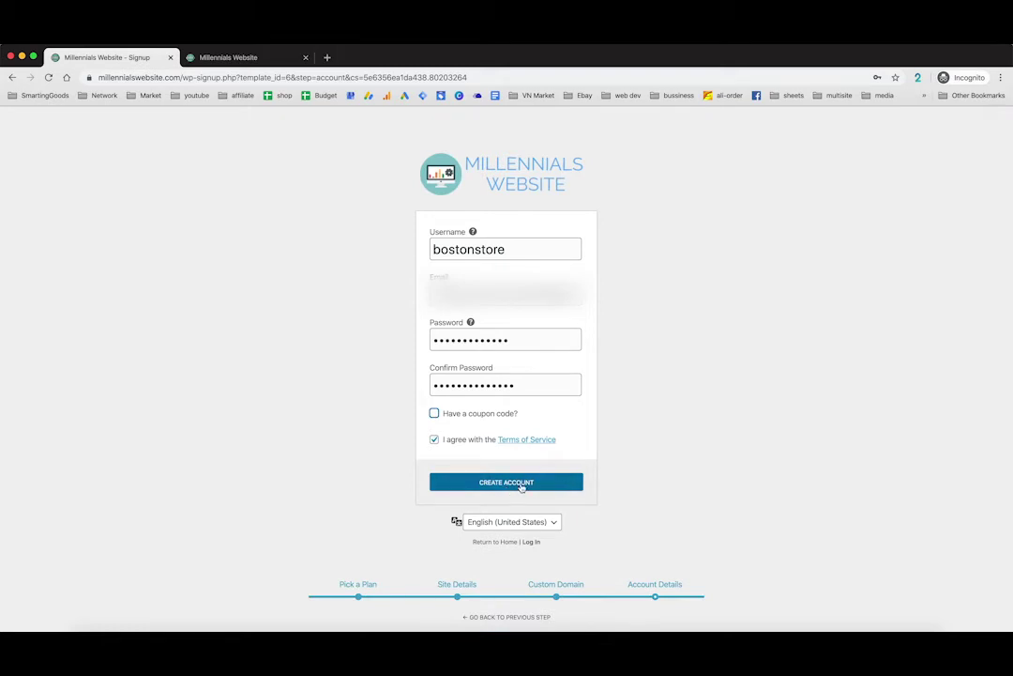
{"action": "left_click", "coordinate": [522, 484]}
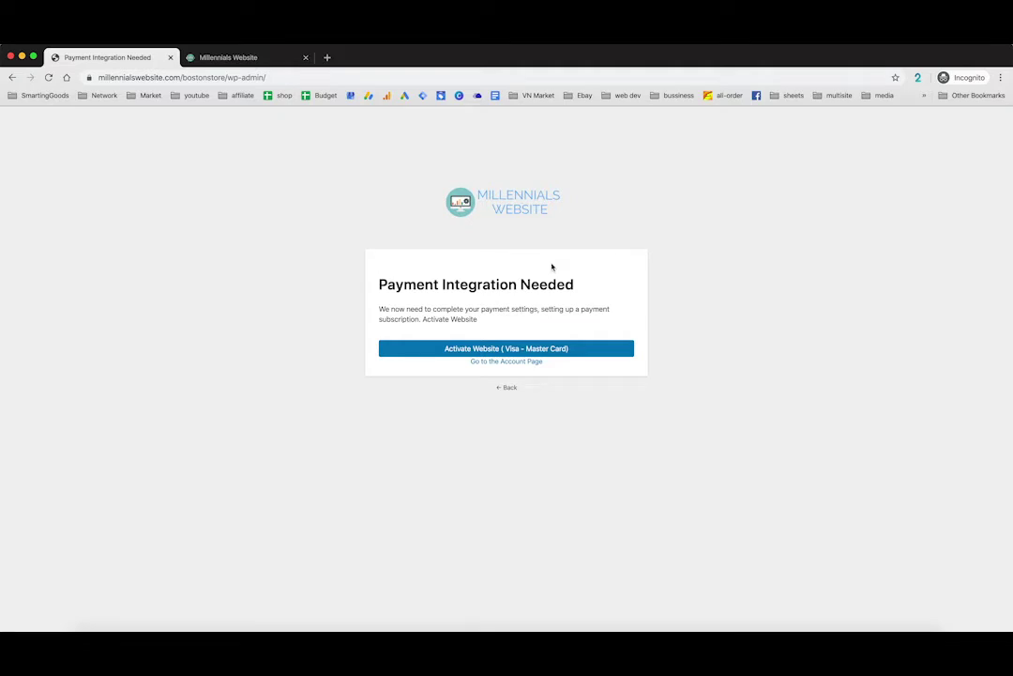
Step: Proceed to activate the website with Visa or Master Card payment
{"action": "left_click", "coordinate": [561, 349]}
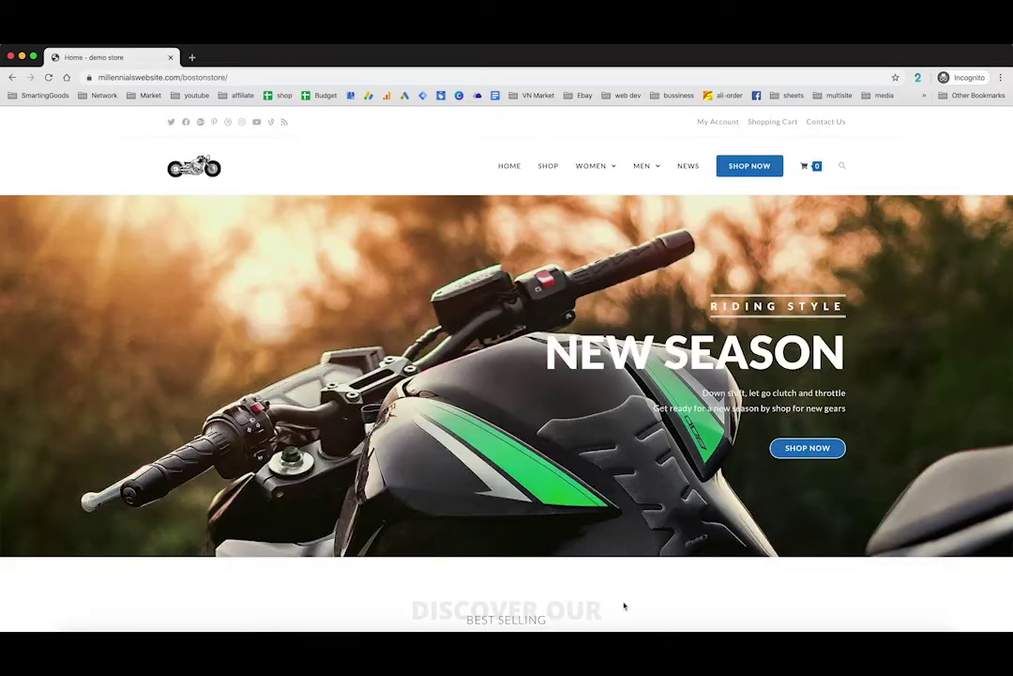
Step: Look through the new store's home page, including the best-selling products and the motorcycle promotion section
{"action": "scroll", "coordinate": [662, 570], "scroll_direction": "down", "scroll_amount": 3}
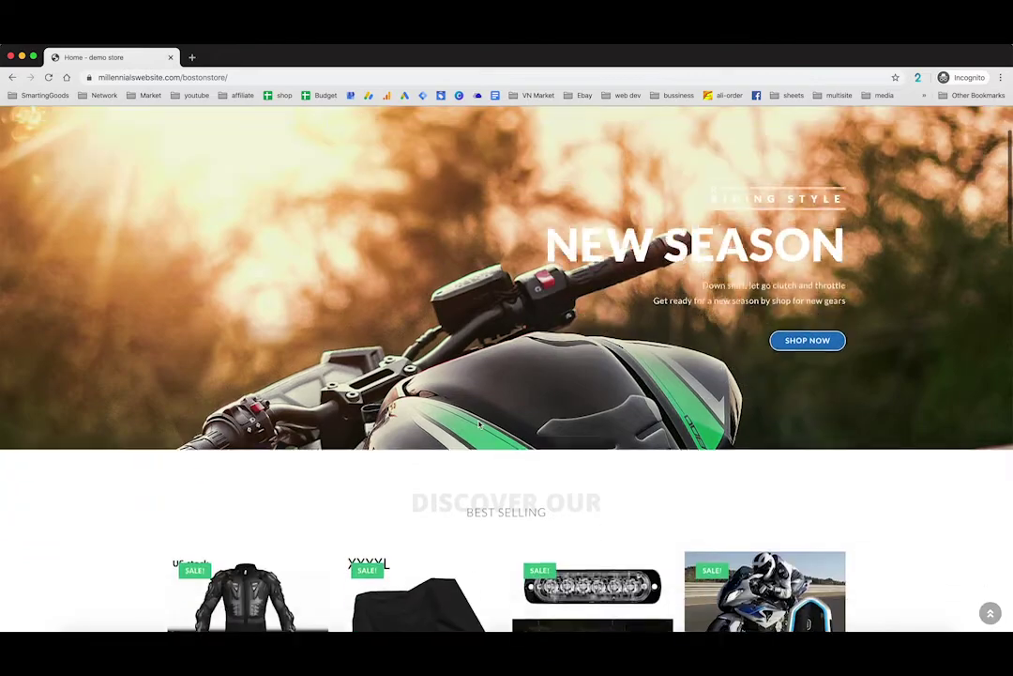
{"action": "scroll", "coordinate": [479, 426], "scroll_direction": "down", "scroll_amount": 10}
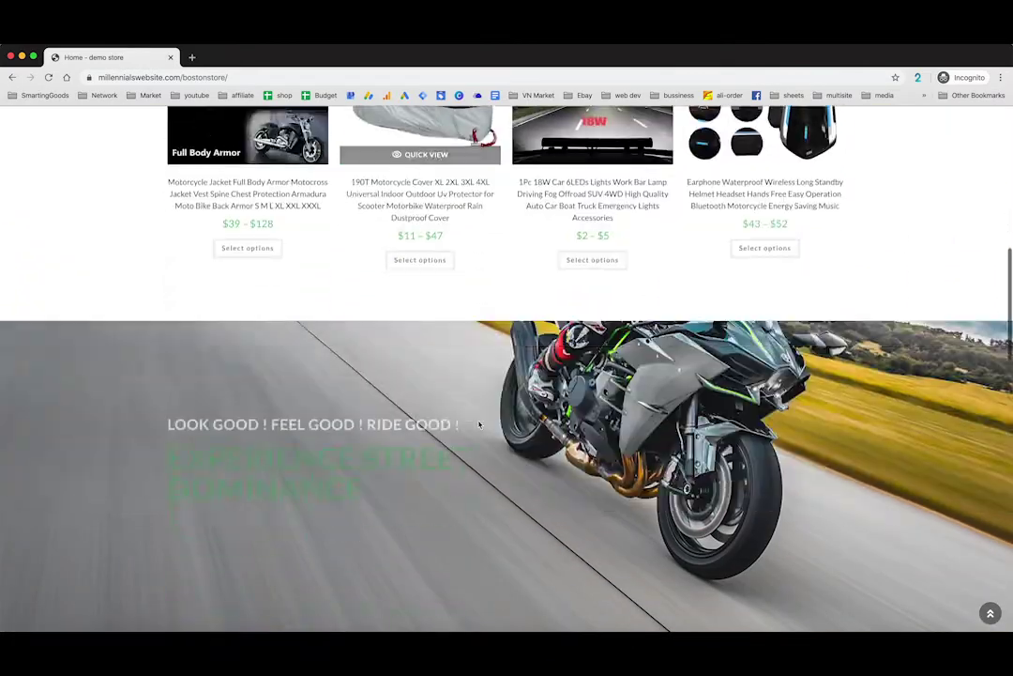
{"action": "scroll", "coordinate": [479, 424], "scroll_direction": "down", "scroll_amount": 10}
{"action": "scroll", "coordinate": [478, 422], "scroll_direction": "up", "scroll_amount": 20}
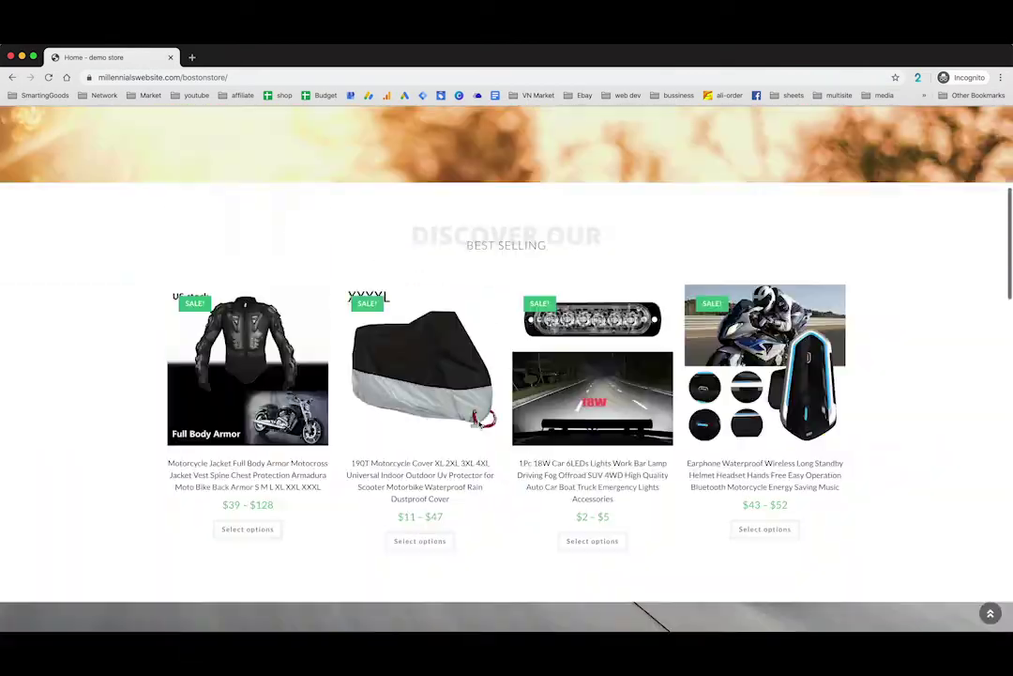
{"action": "mouse_move", "coordinate": [590, 169]}
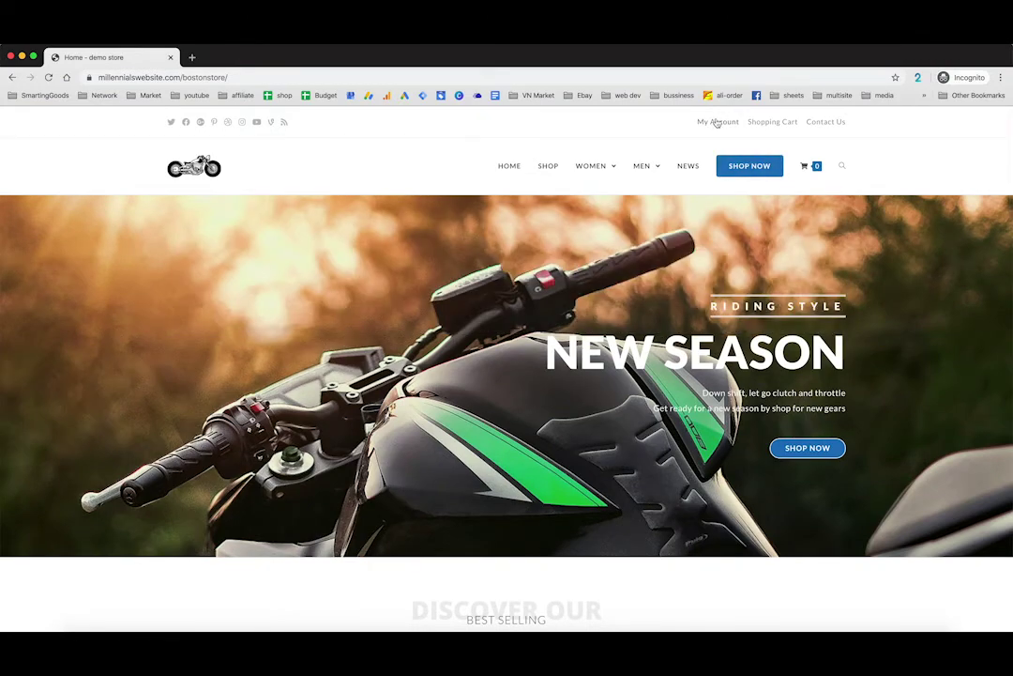
Step: Log in to the store account as "bostonstore" with the account password and open the demo store's admin dashboard
{"action": "left_click", "coordinate": [717, 123]}
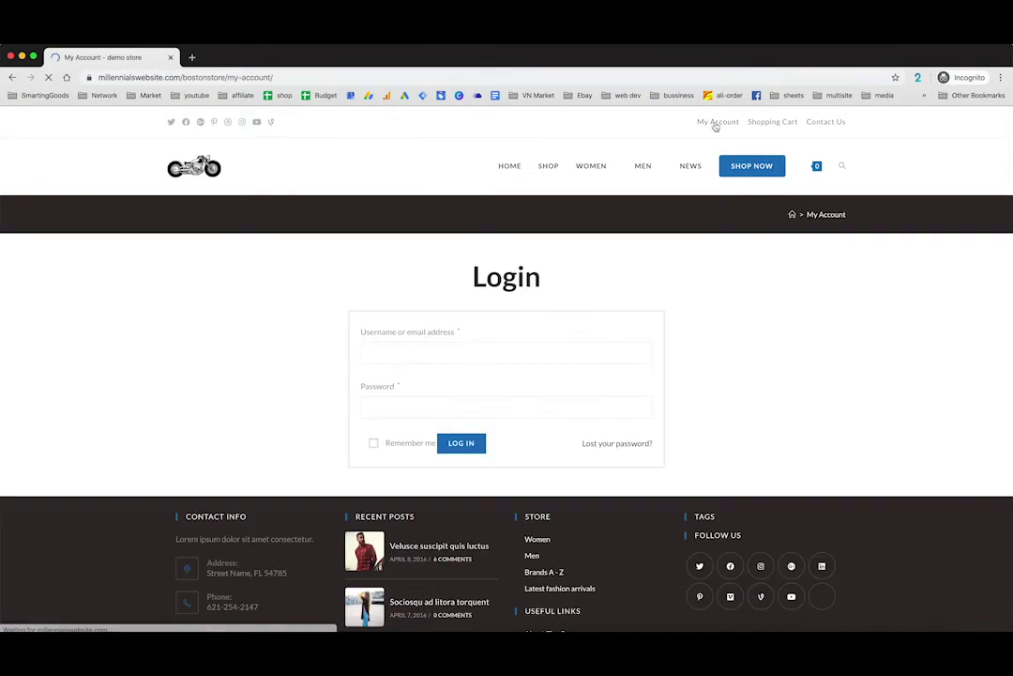
{"action": "left_click", "coordinate": [479, 355]}
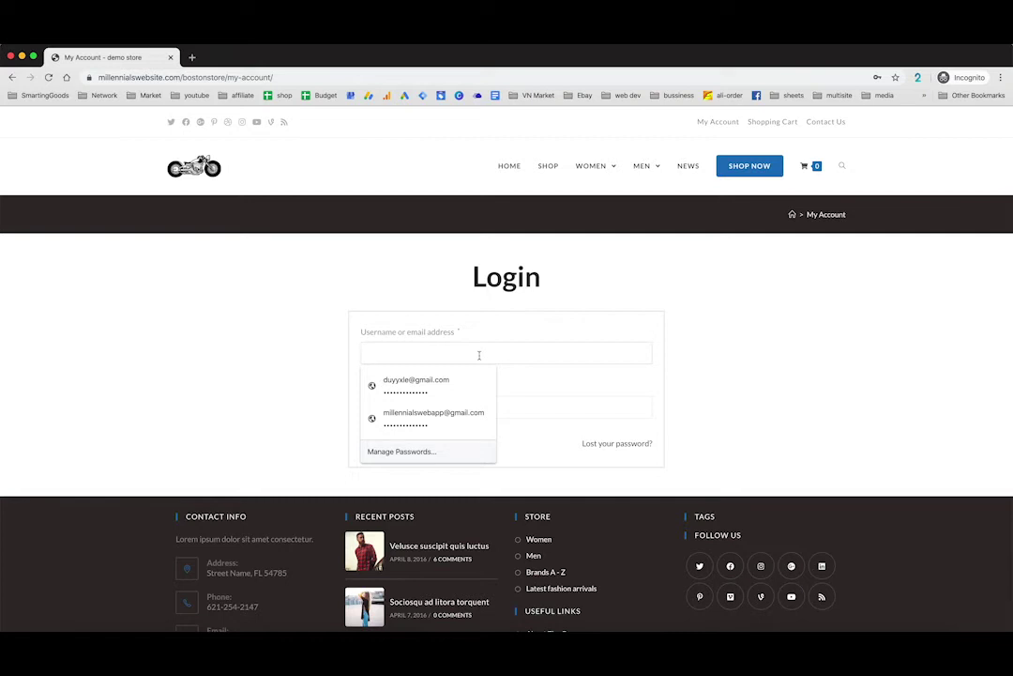
{"action": "type", "text": "bostonstore"}
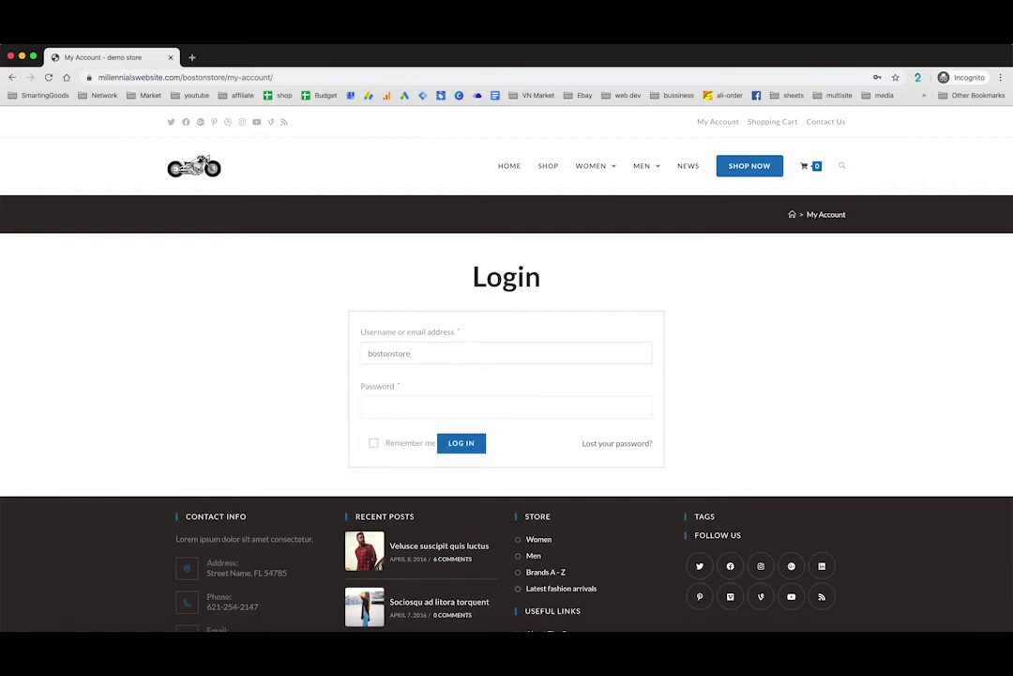
{"action": "key", "text": "Tab"}
{"action": "type", "text": "•••••••••••••"}
{"action": "key", "text": "Return"}
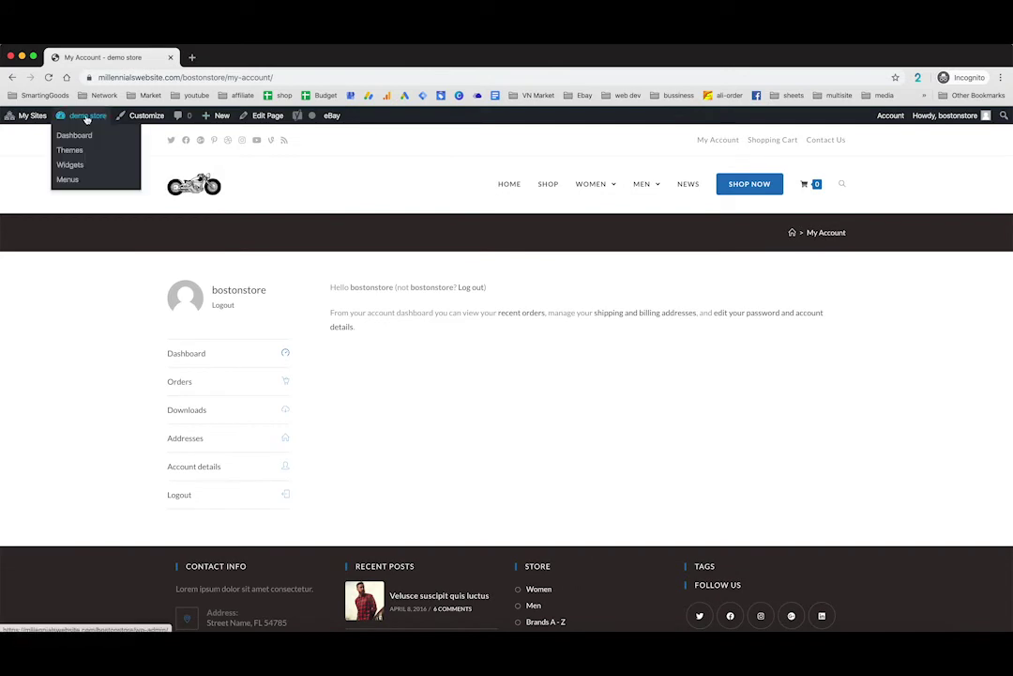
{"action": "left_click", "coordinate": [81, 135]}
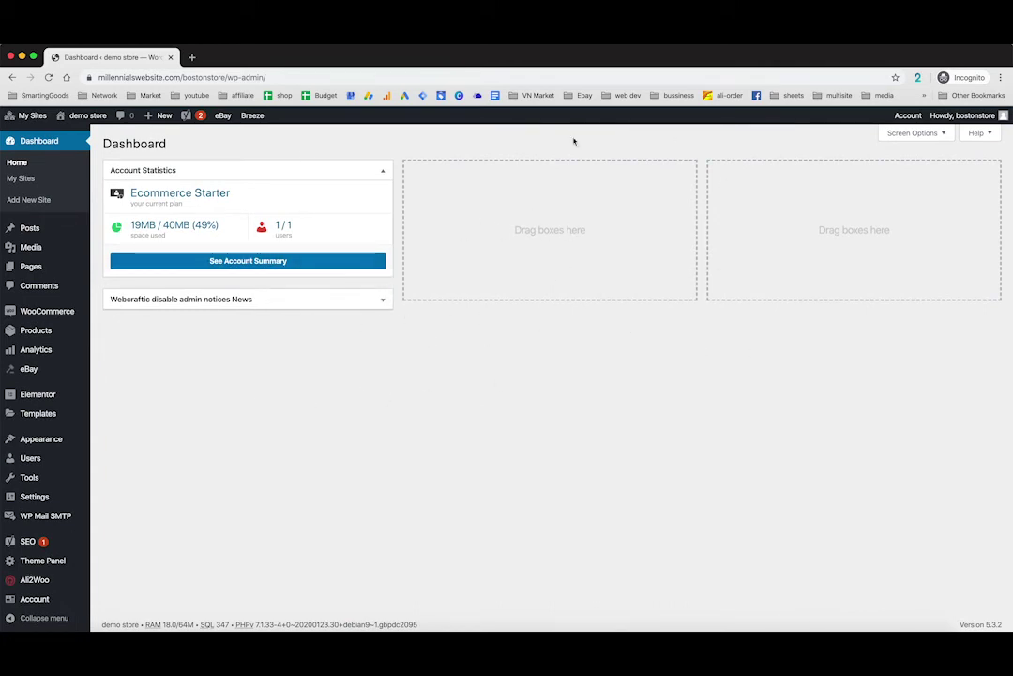
Step: Try out the OceanWP Overview box on the dashboard, hide it again and apply the screen options
{"action": "left_click", "coordinate": [915, 133]}
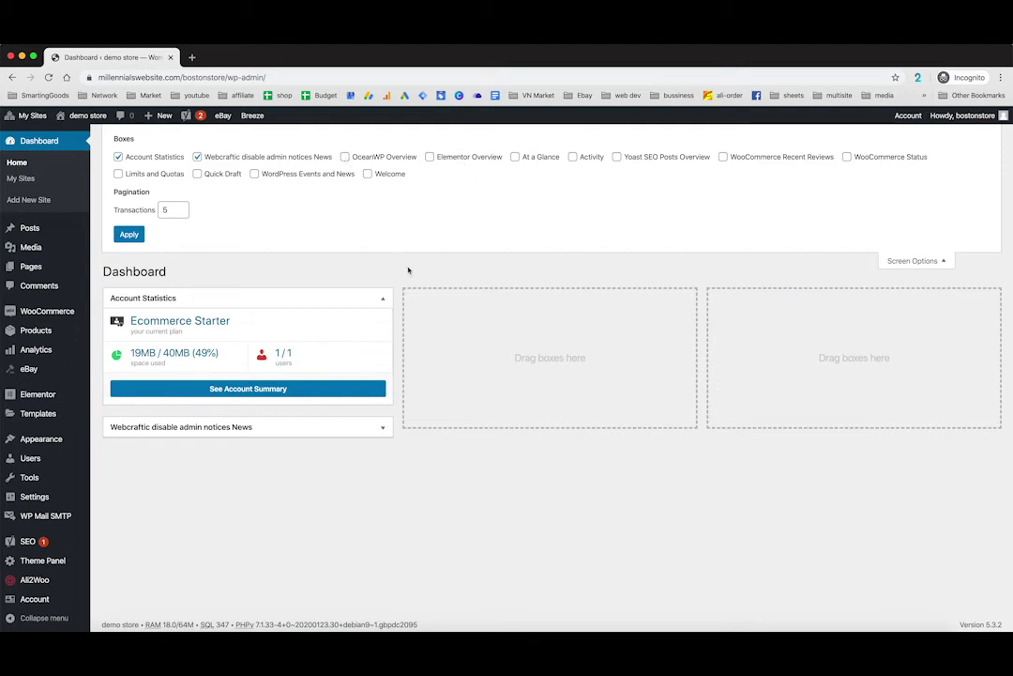
{"action": "left_click", "coordinate": [345, 157]}
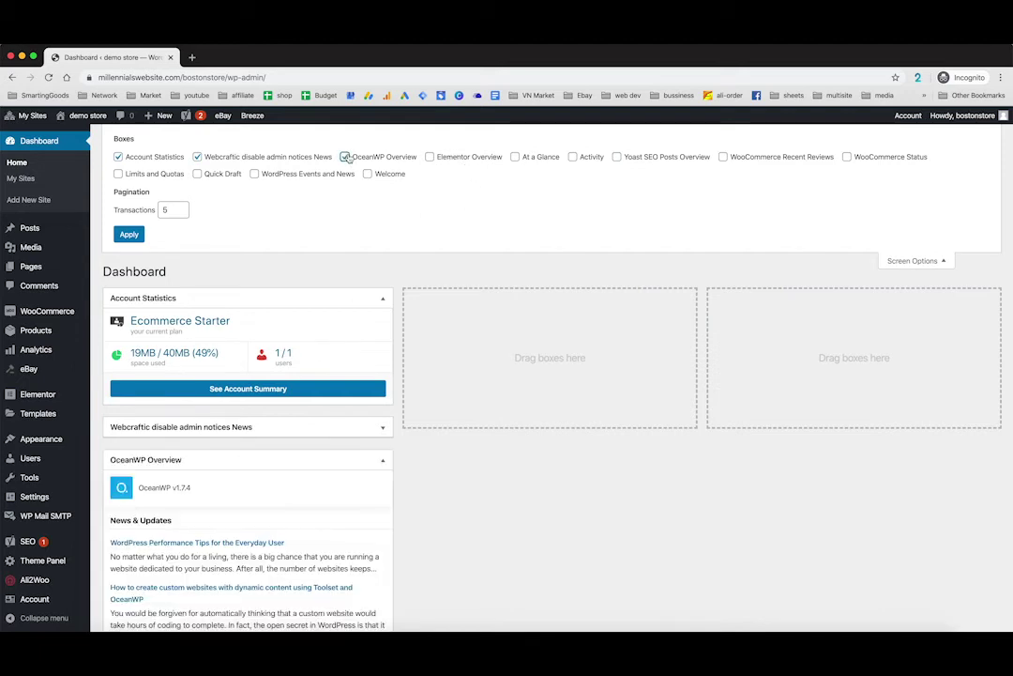
{"action": "left_click", "coordinate": [345, 157]}
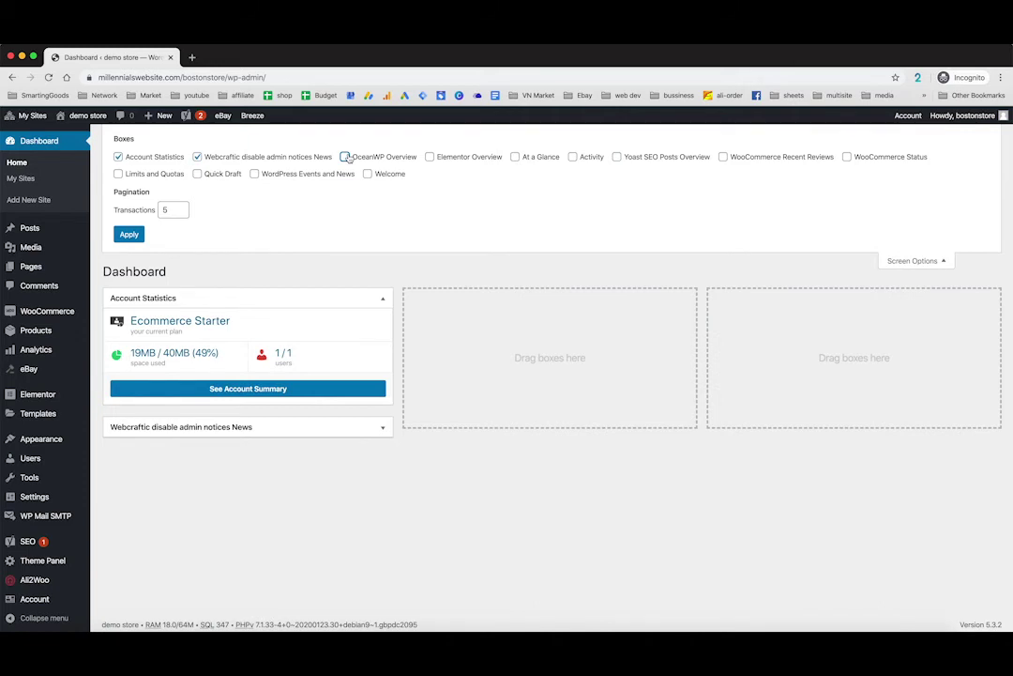
{"action": "left_click", "coordinate": [128, 235]}
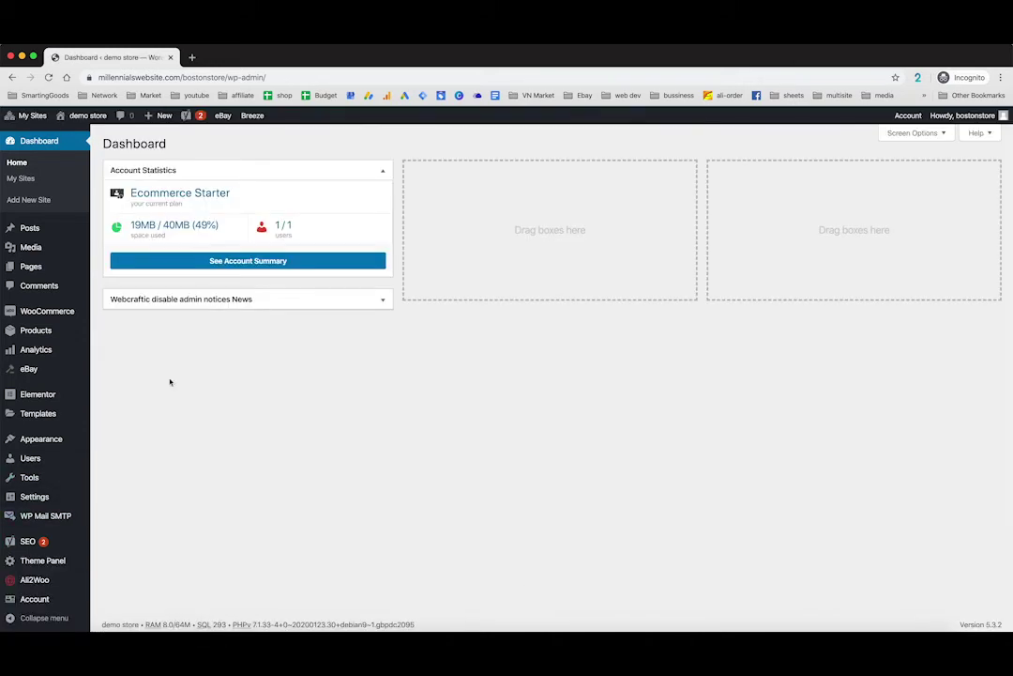
{"action": "mouse_move", "coordinate": [59, 582]}
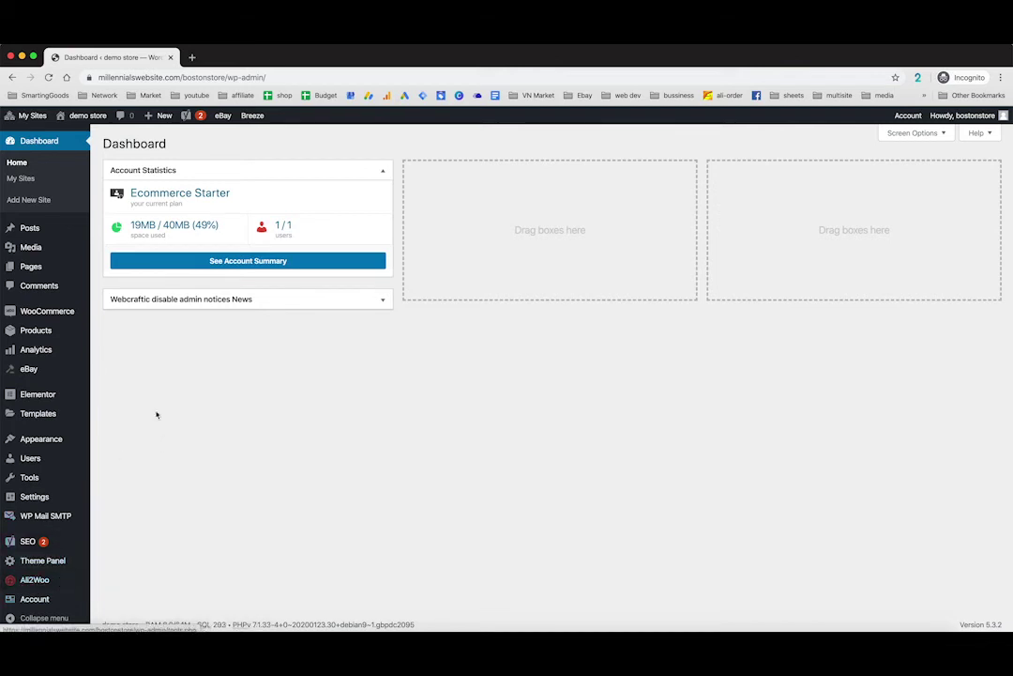
{"action": "mouse_move", "coordinate": [61, 375]}
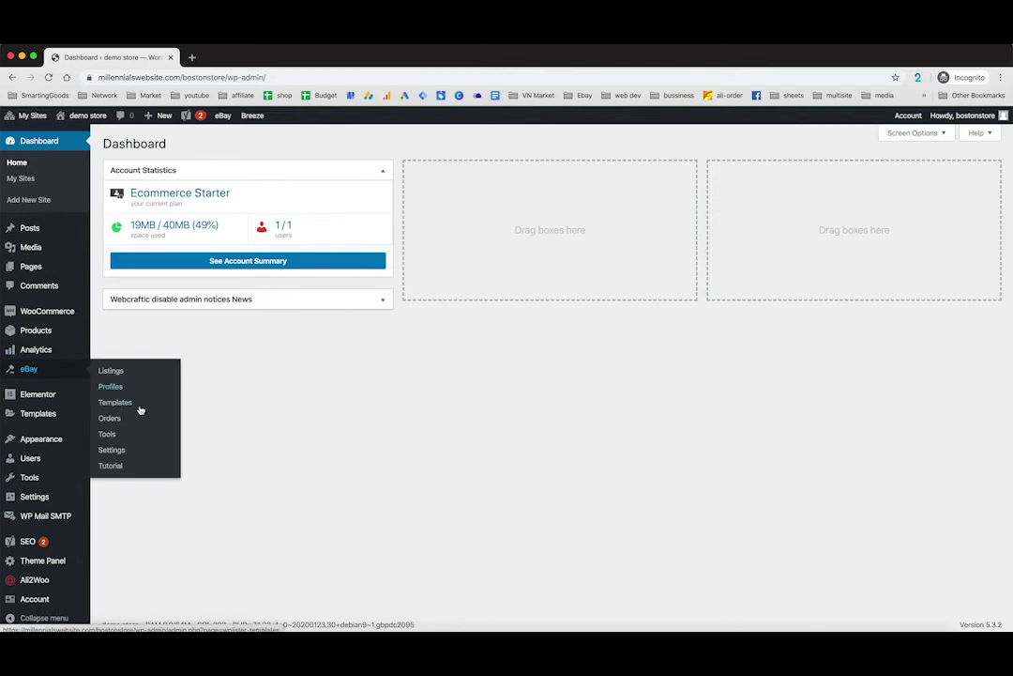
{"action": "mouse_move", "coordinate": [57, 349]}
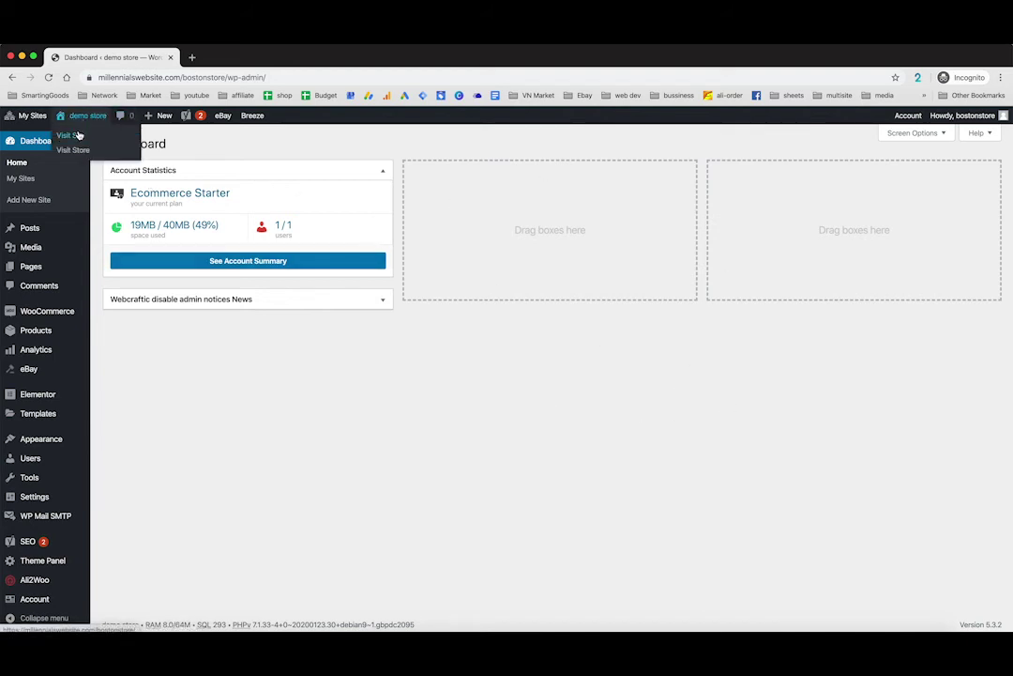
Step: Open the demo store site in a new tab and review its home page down to the footer and its Women categories
{"action": "right_click", "coordinate": [79, 136]}
{"action": "left_click", "coordinate": [120, 136]}
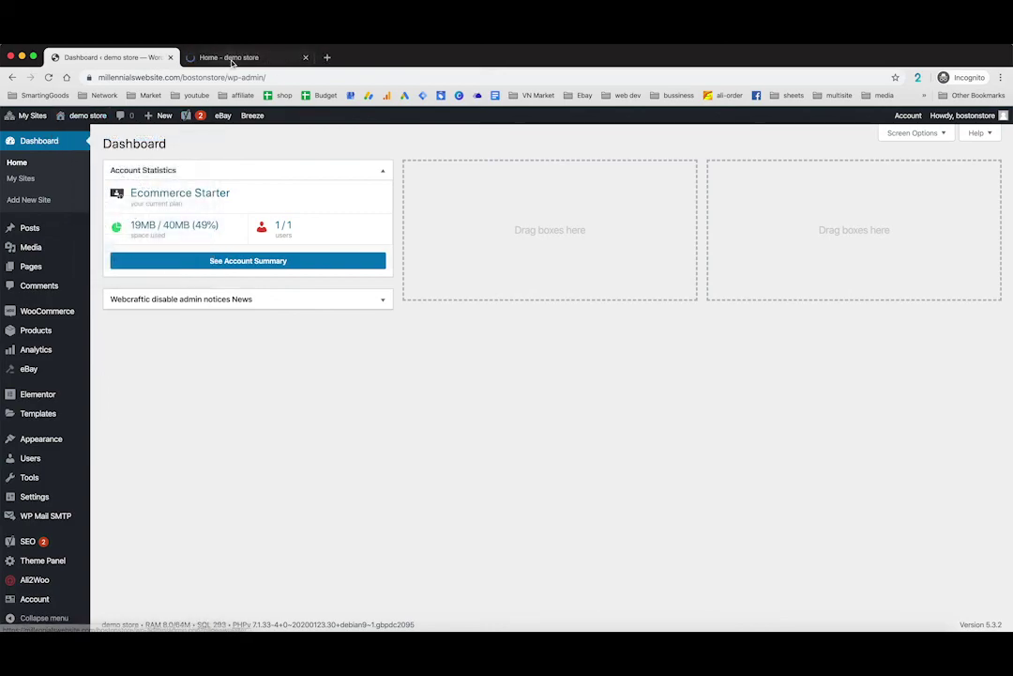
{"action": "left_click", "coordinate": [231, 59]}
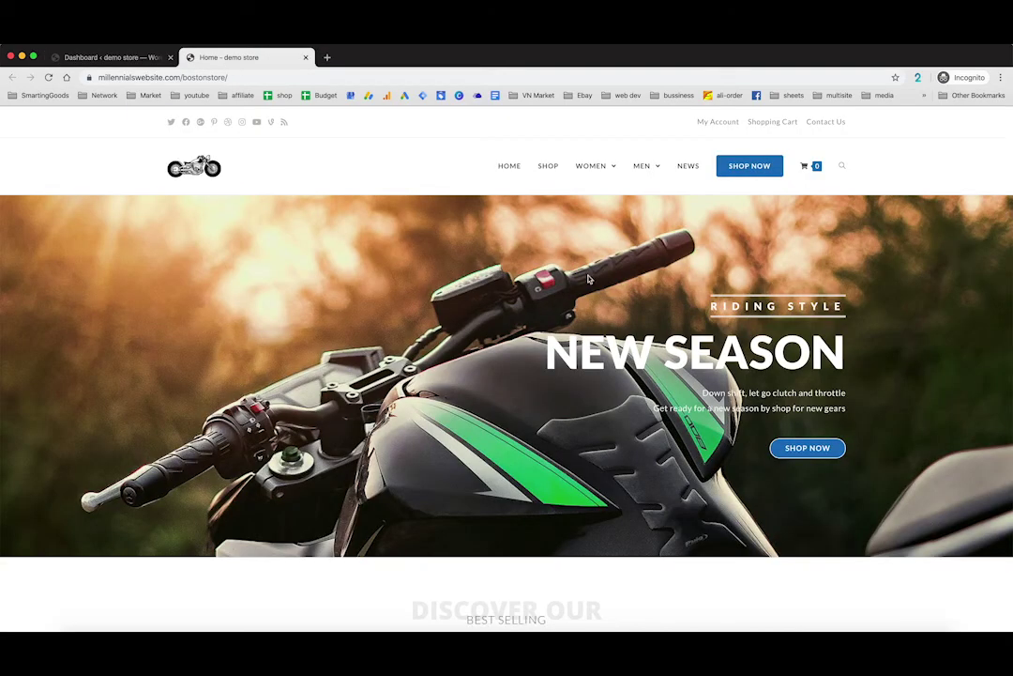
{"action": "scroll", "coordinate": [589, 275], "scroll_direction": "down", "scroll_amount": 2}
{"action": "scroll", "coordinate": [588, 275], "scroll_direction": "down", "scroll_amount": 15}
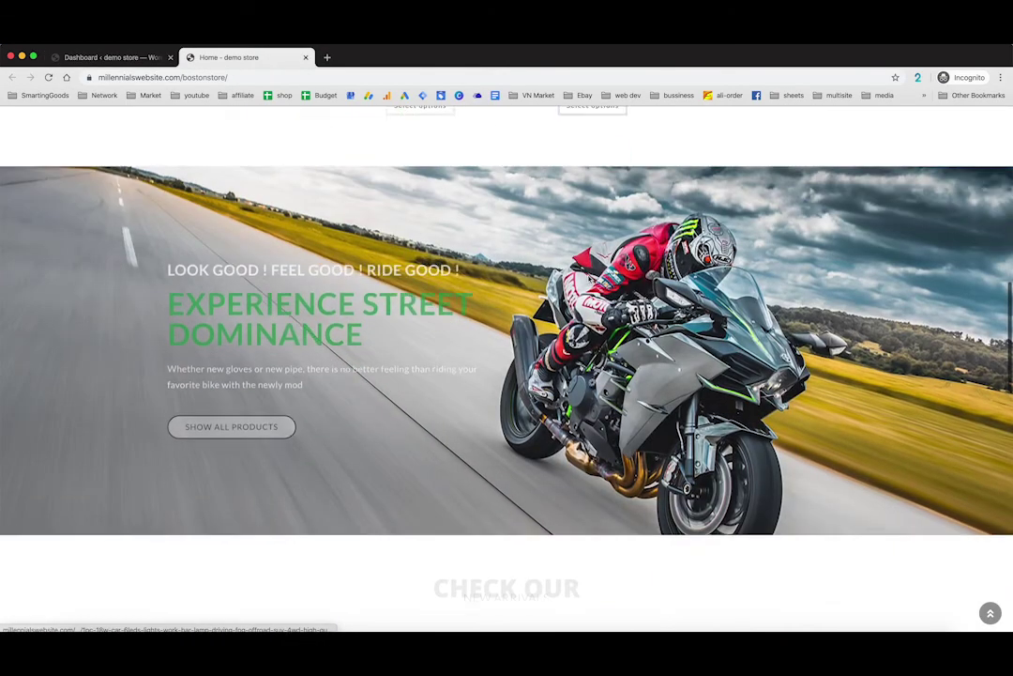
{"action": "scroll", "coordinate": [589, 279], "scroll_direction": "down", "scroll_amount": 15}
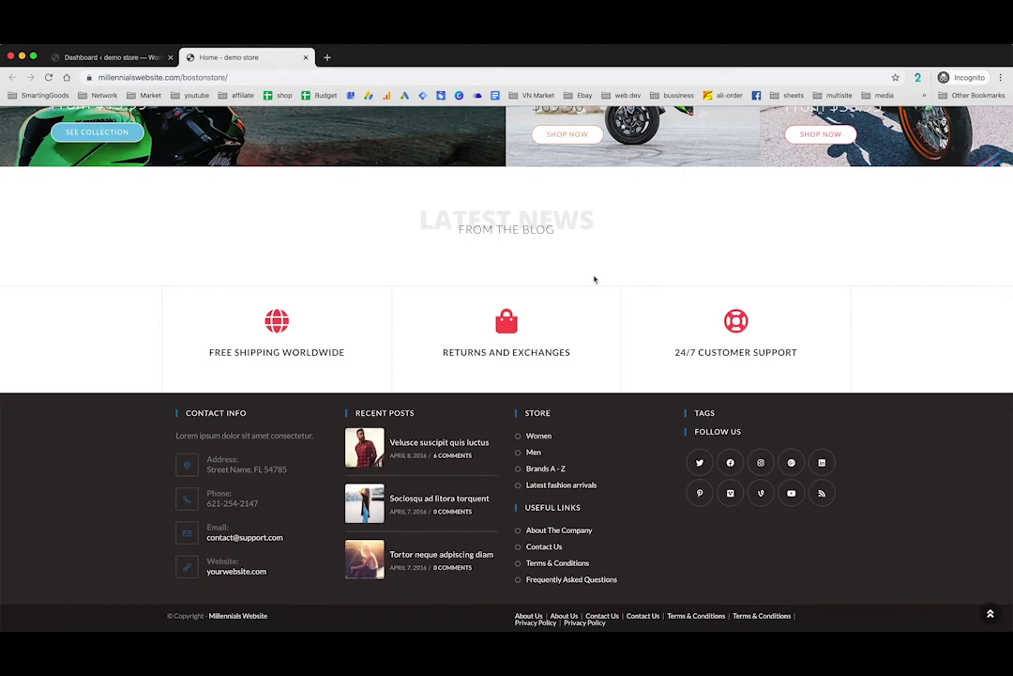
{"action": "scroll", "coordinate": [579, 300], "scroll_direction": "up", "scroll_amount": 20}
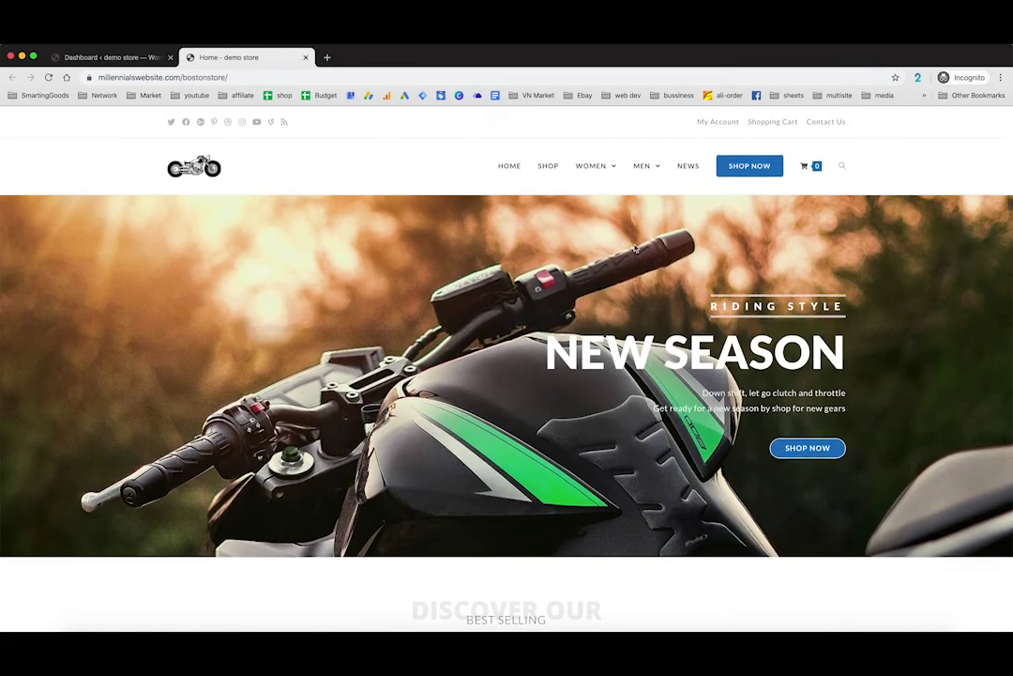
{"action": "mouse_move", "coordinate": [595, 195]}
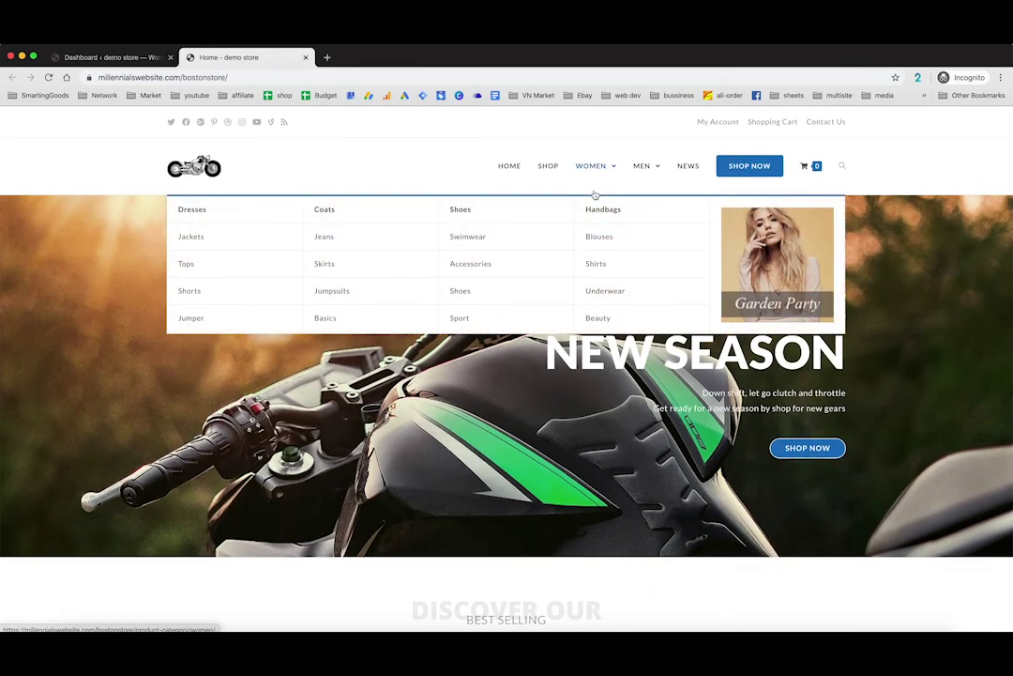